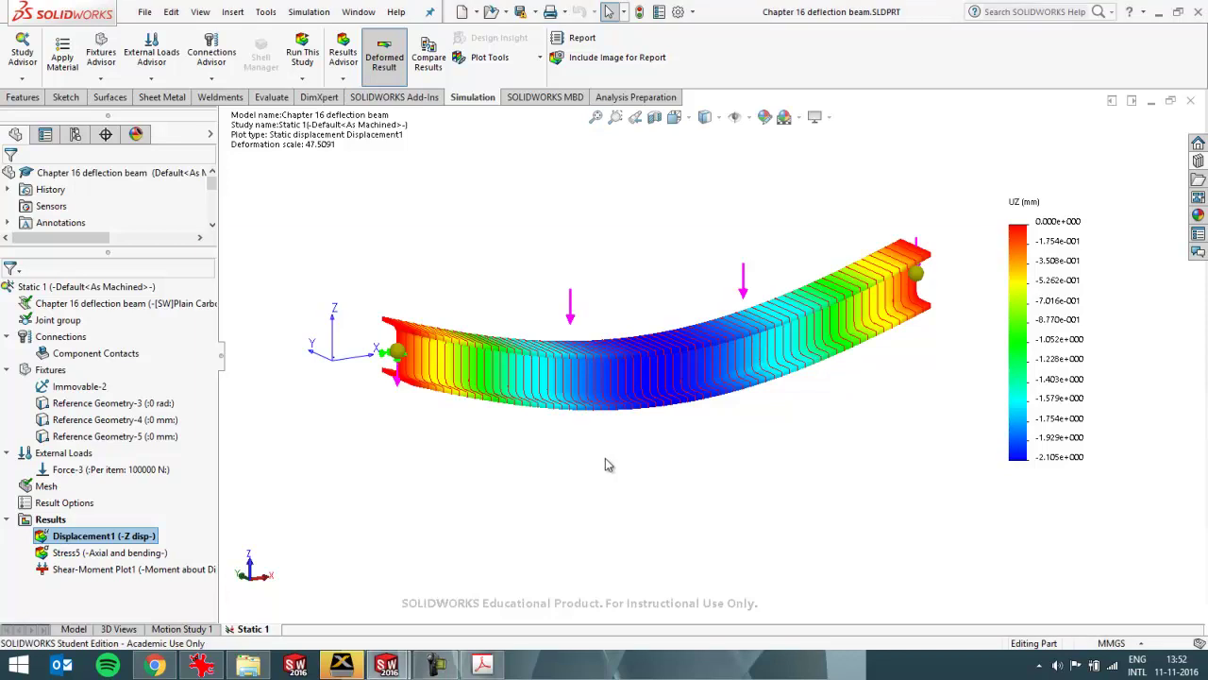
Step: Check the PDF book, then start a new SOLIDWORKS document from the File menu
key("alt+Tab")
left_click(142, 11)
left_click(156, 30)
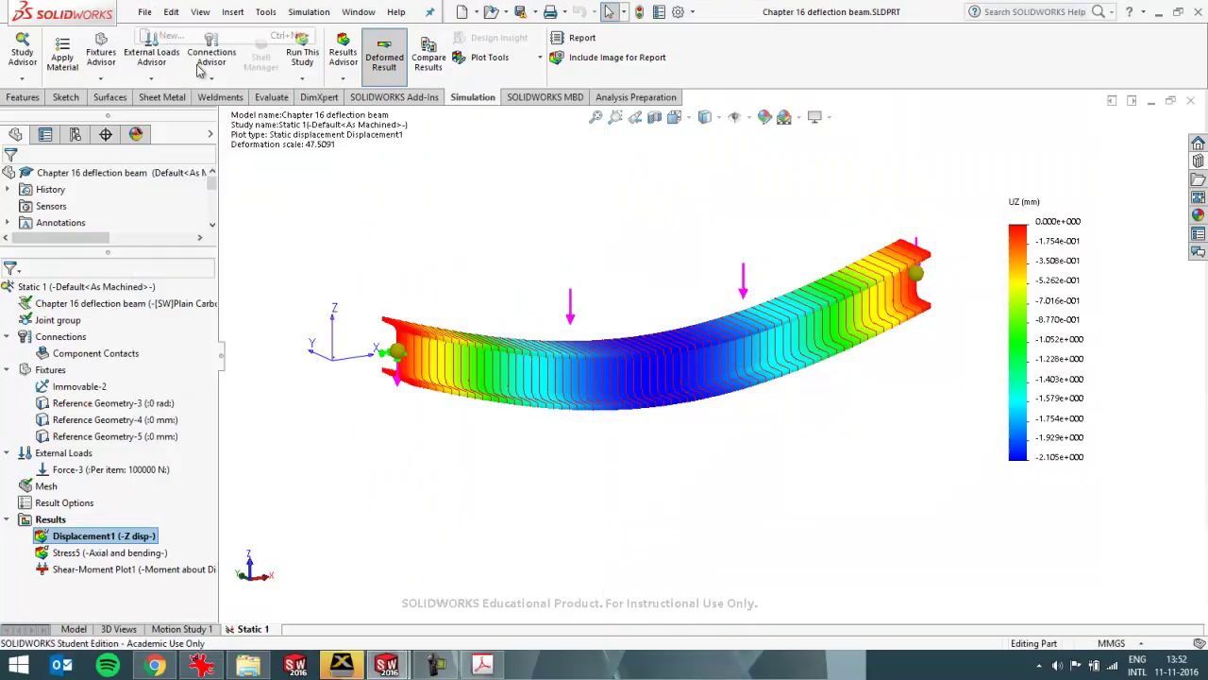
Step: Create the blank part and sketch two concentric circles at the origin on the Left Plane
left_click(598, 585)
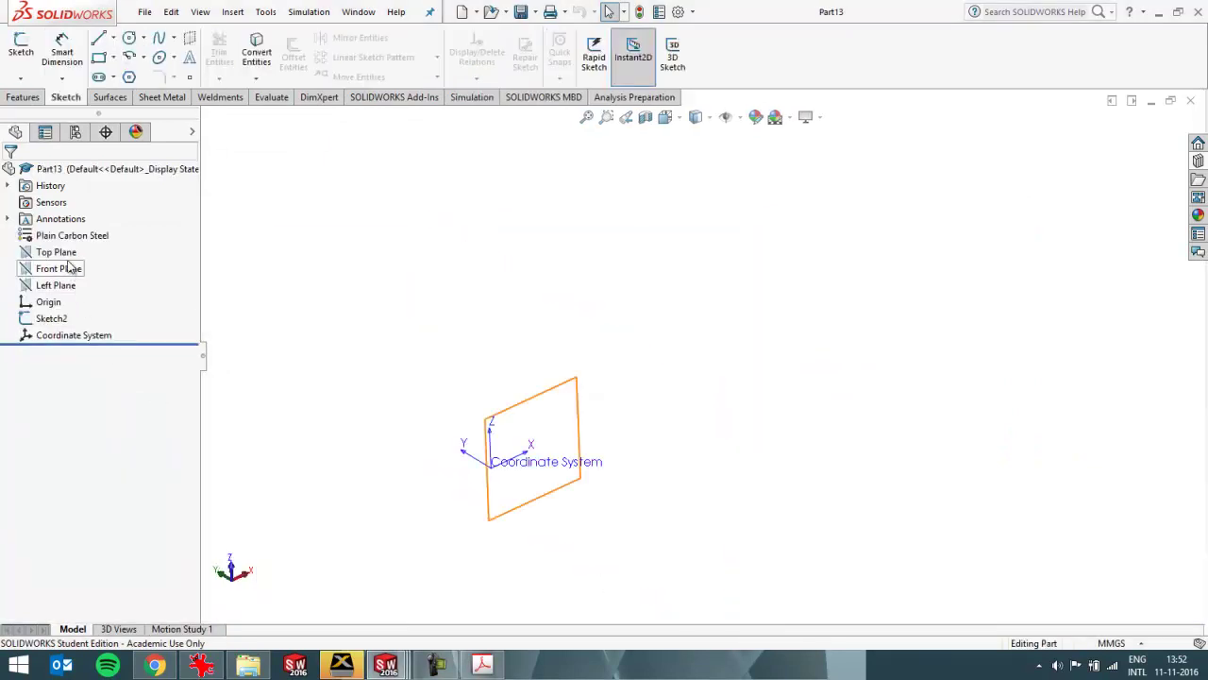
left_click(66, 285)
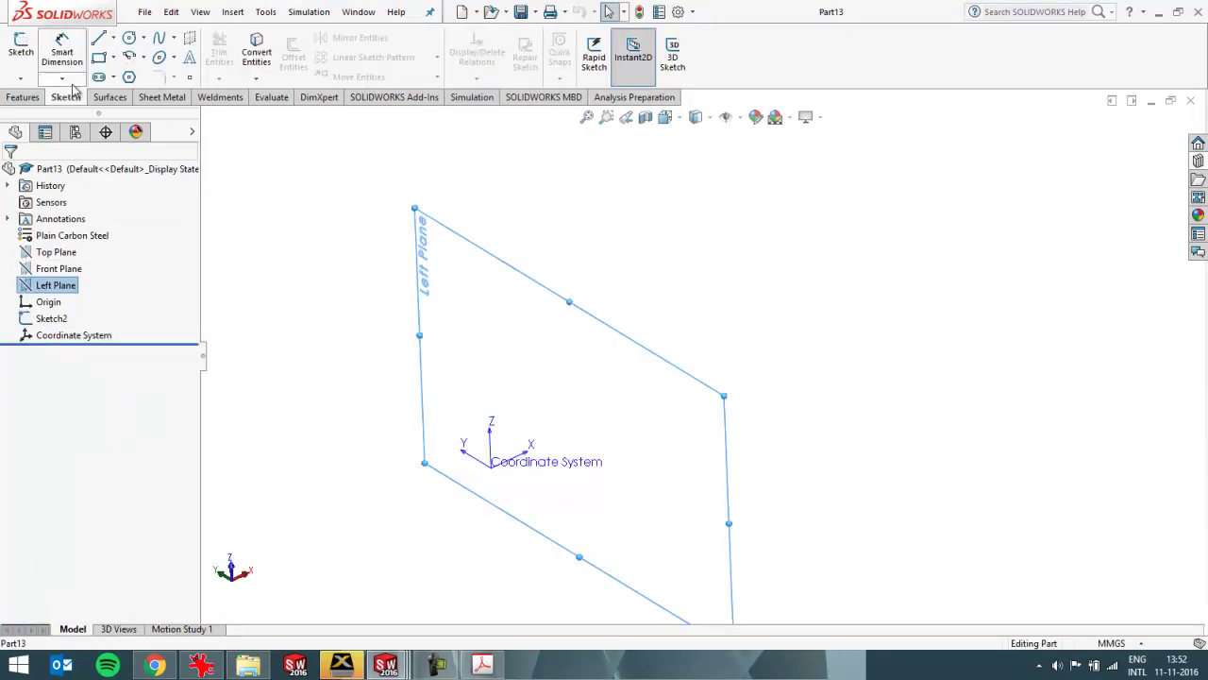
left_click(130, 37)
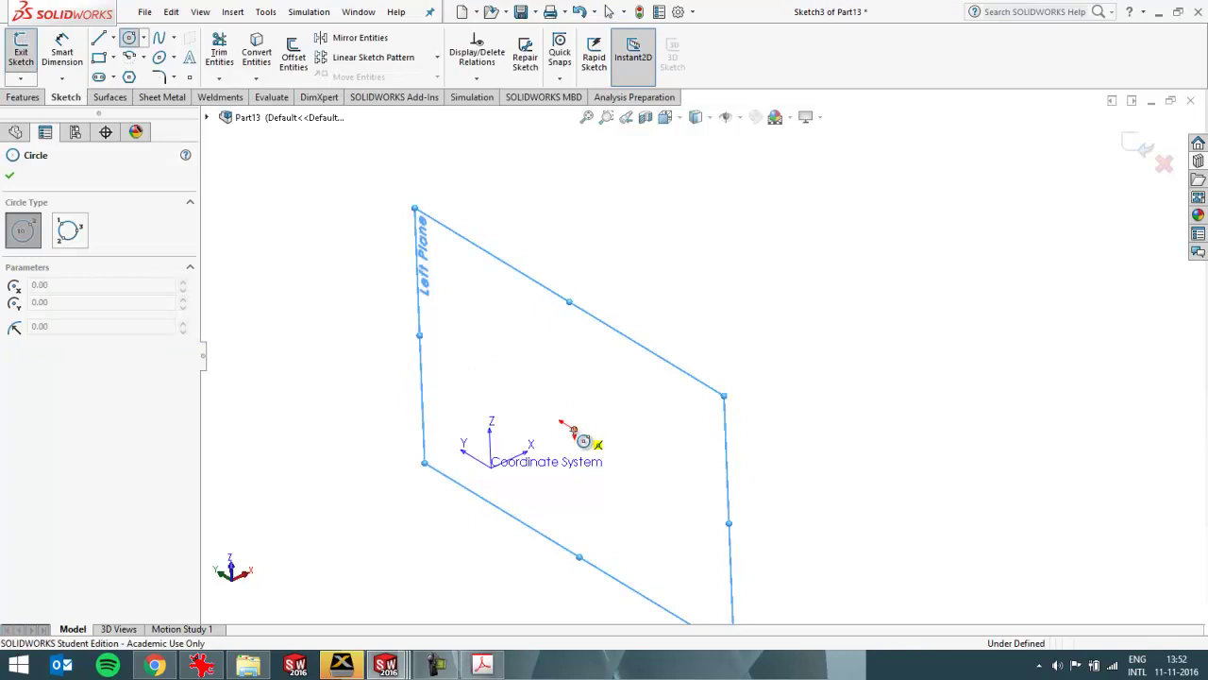
left_click(574, 430)
left_click(658, 552)
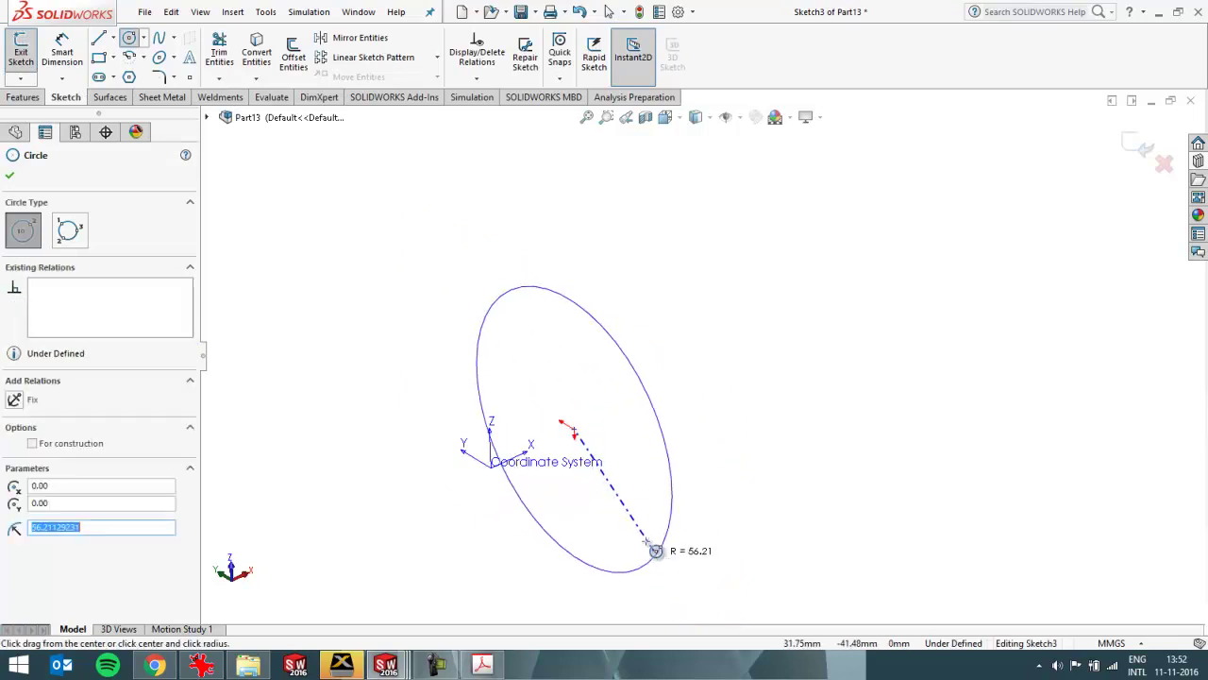
left_click(574, 430)
left_click(674, 573)
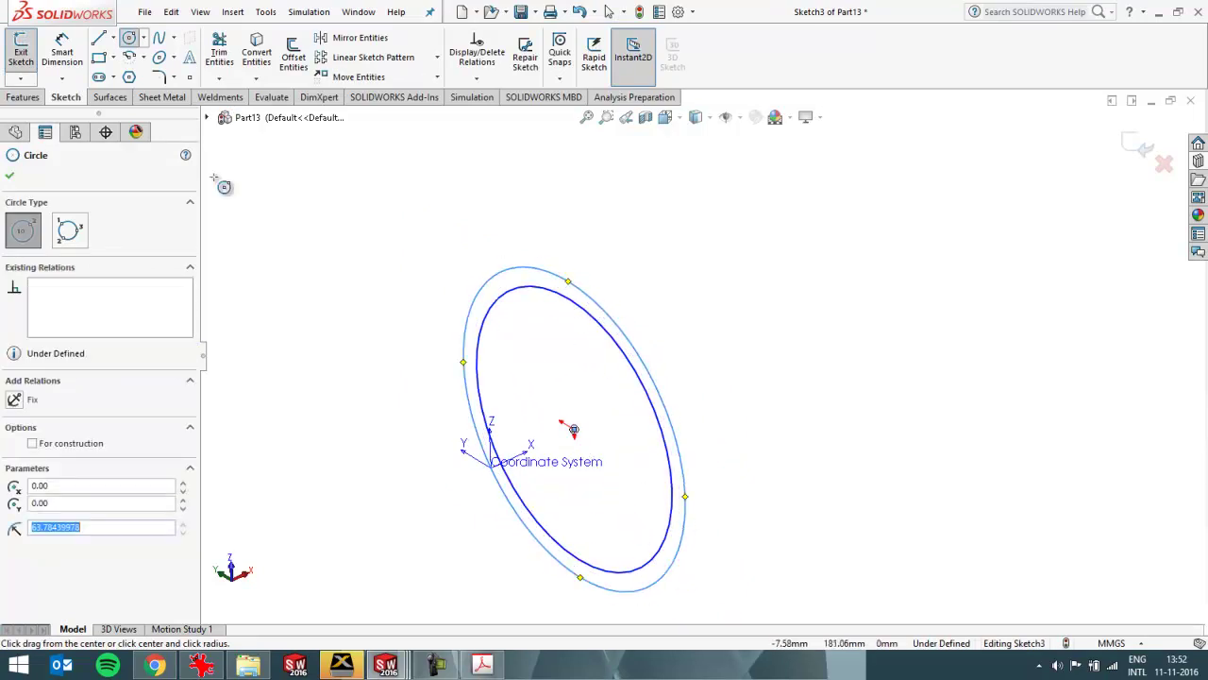
Step: Extrude the ring sketch 435 mm into a hollow tube, Boss-Extrude1
left_click(23, 97)
left_click(28, 52)
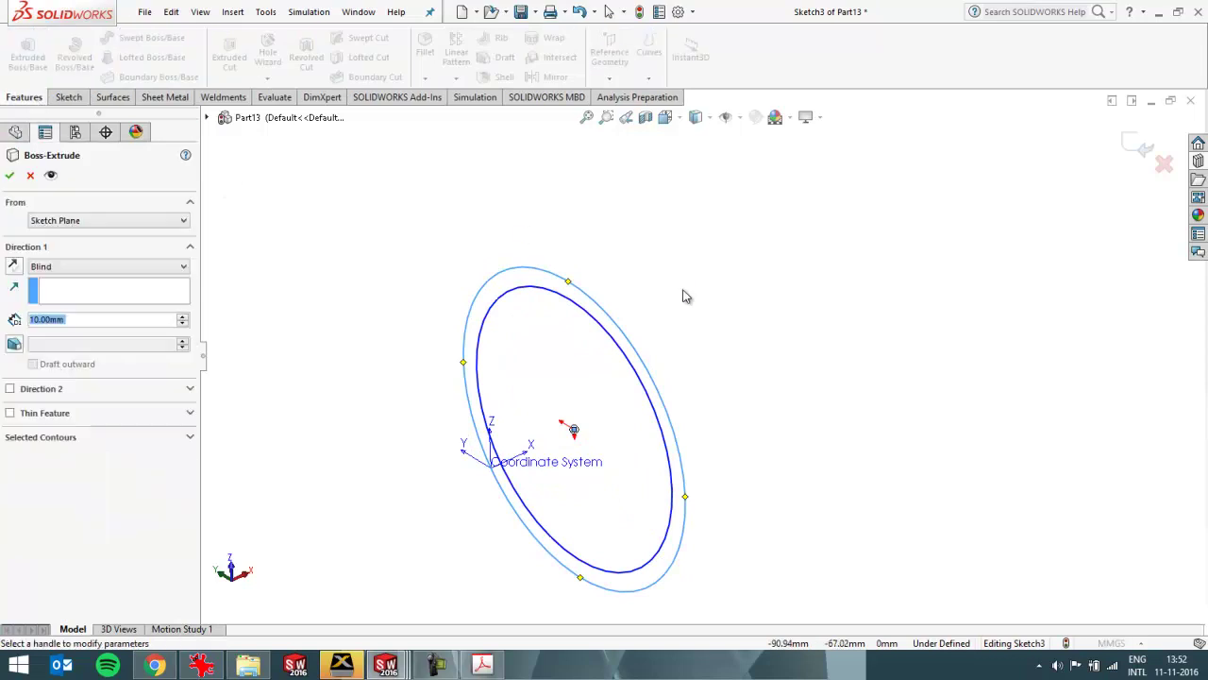
scroll(684, 330, "up", 2)
left_click_drag(661, 382, 1057, 179)
scroll(1055, 410, "up", 3)
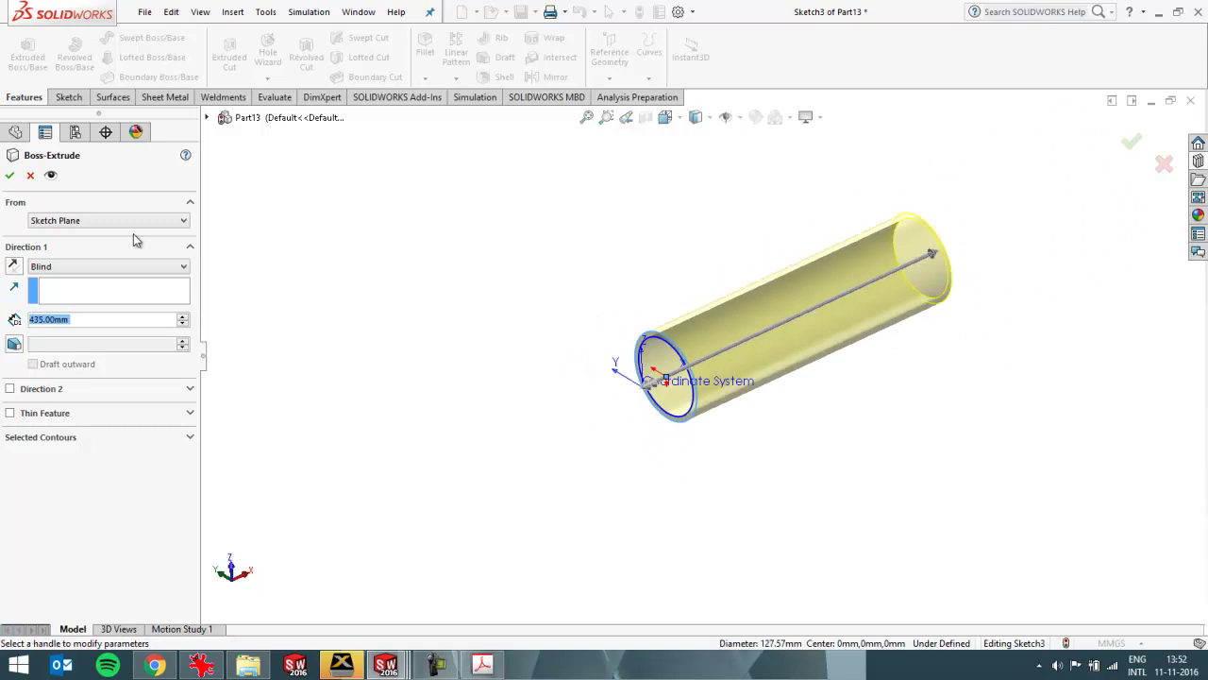
left_click(11, 177)
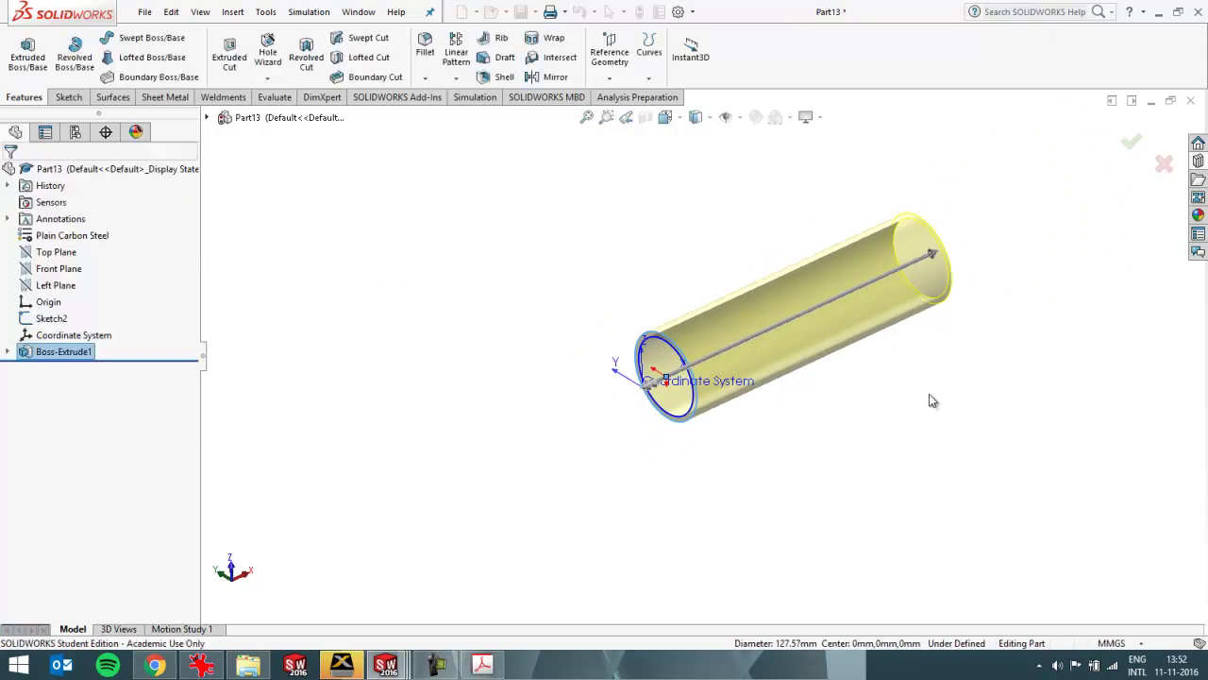
Step: Edit Boss-Extrude1 so the tube length changes from 435 mm to 647 mm
scroll(877, 301, "down", 2)
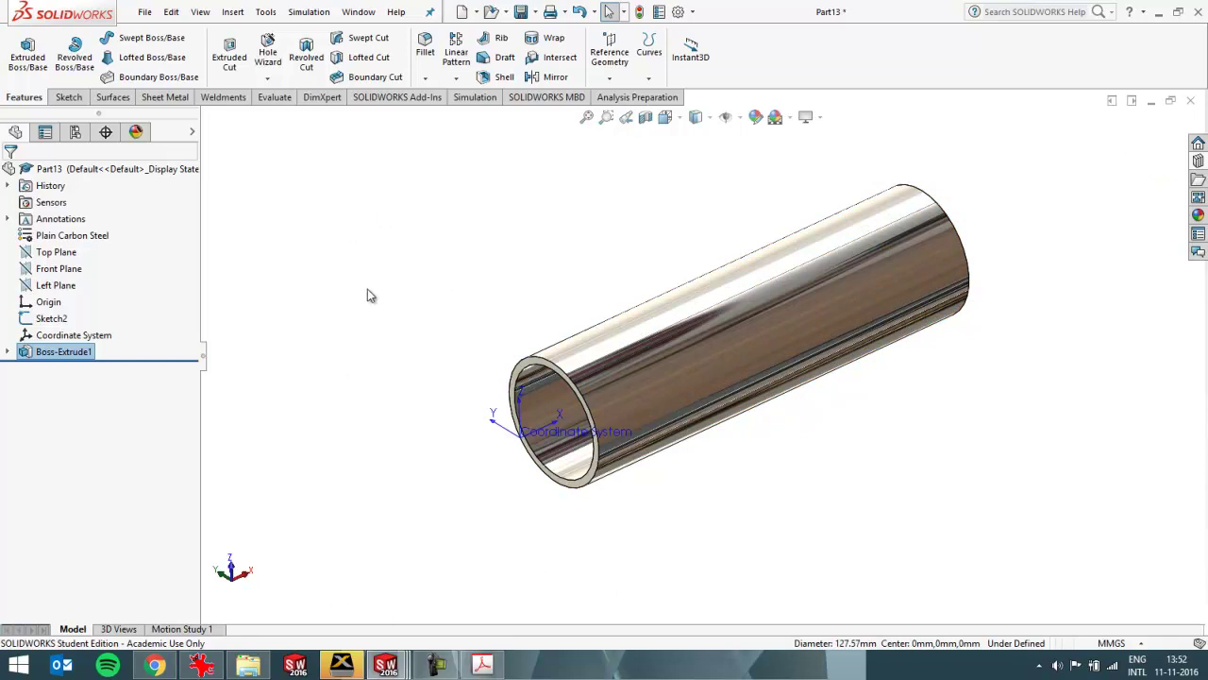
middle_click_drag(715, 337, 623, 319)
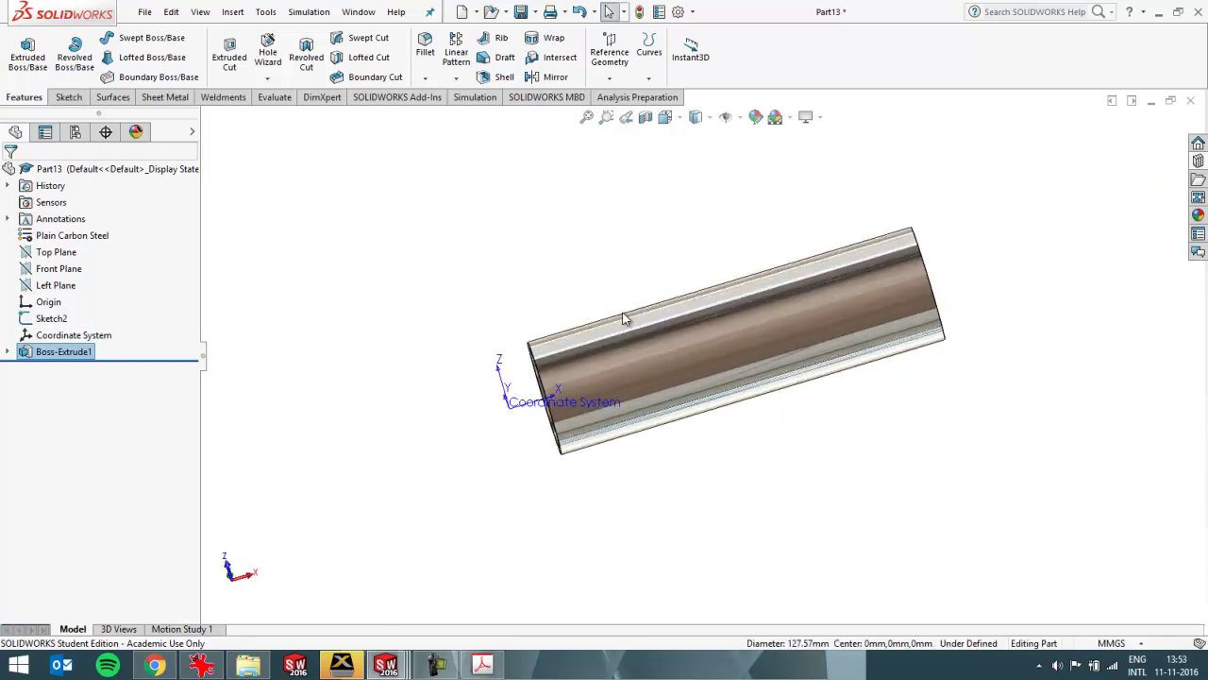
right_click(59, 354)
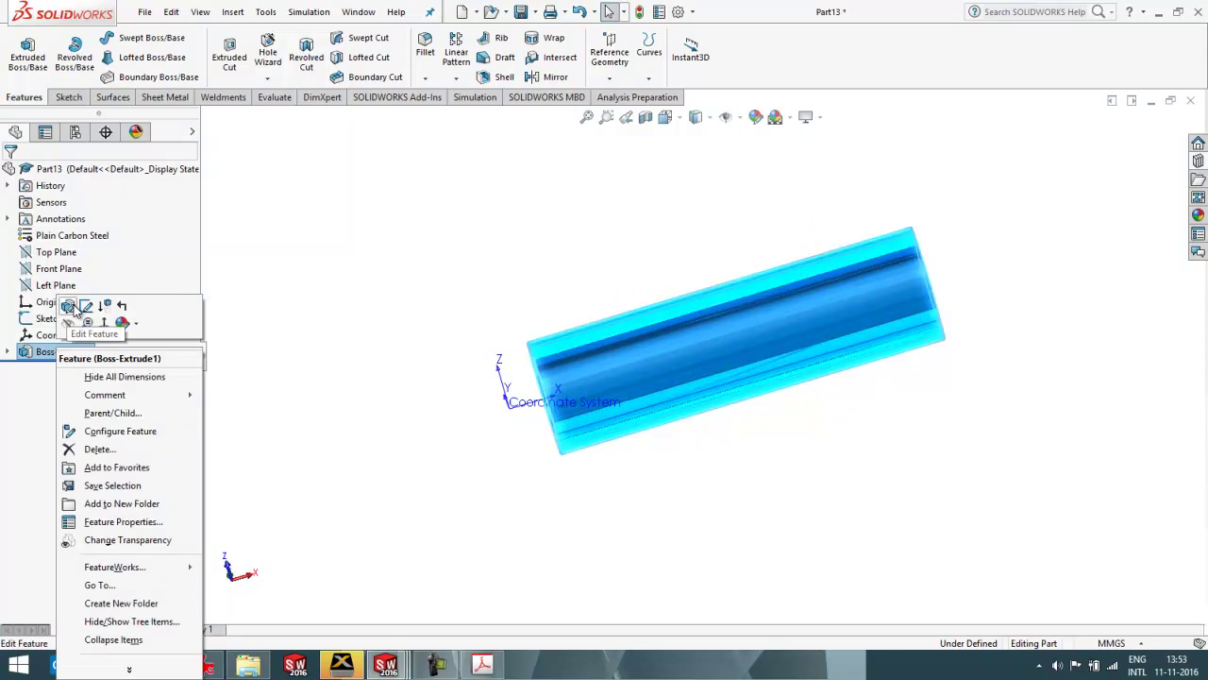
left_click(68, 307)
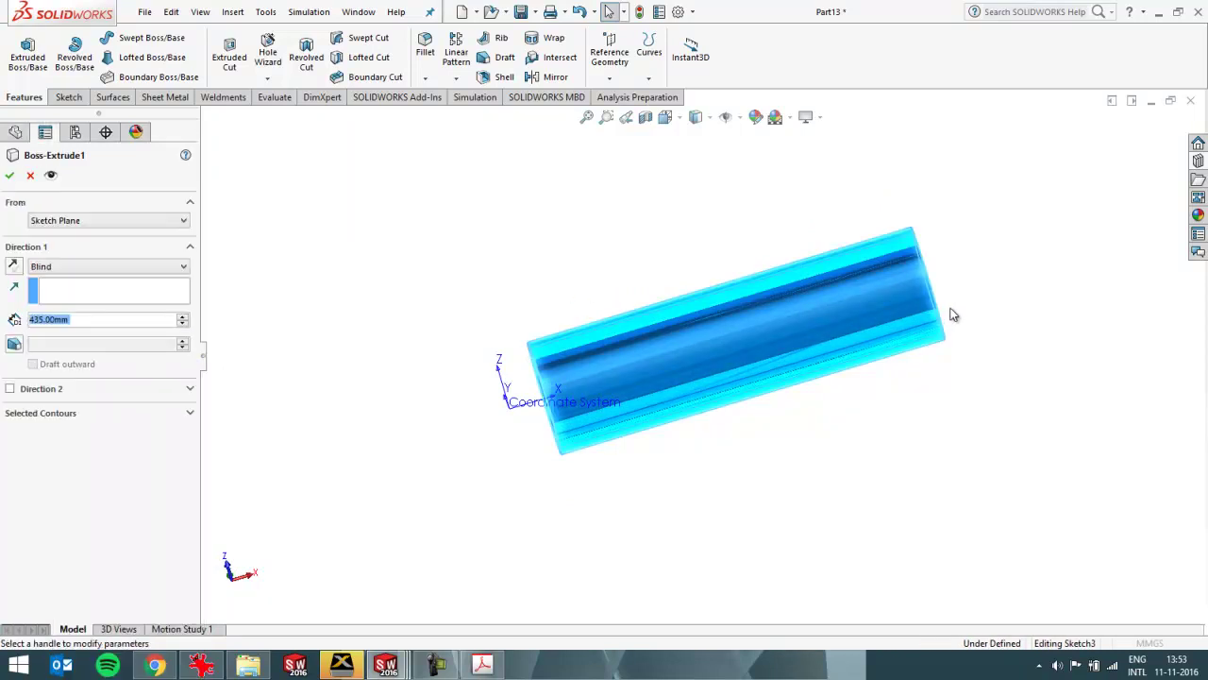
left_click_drag(1001, 282, 1123, 242)
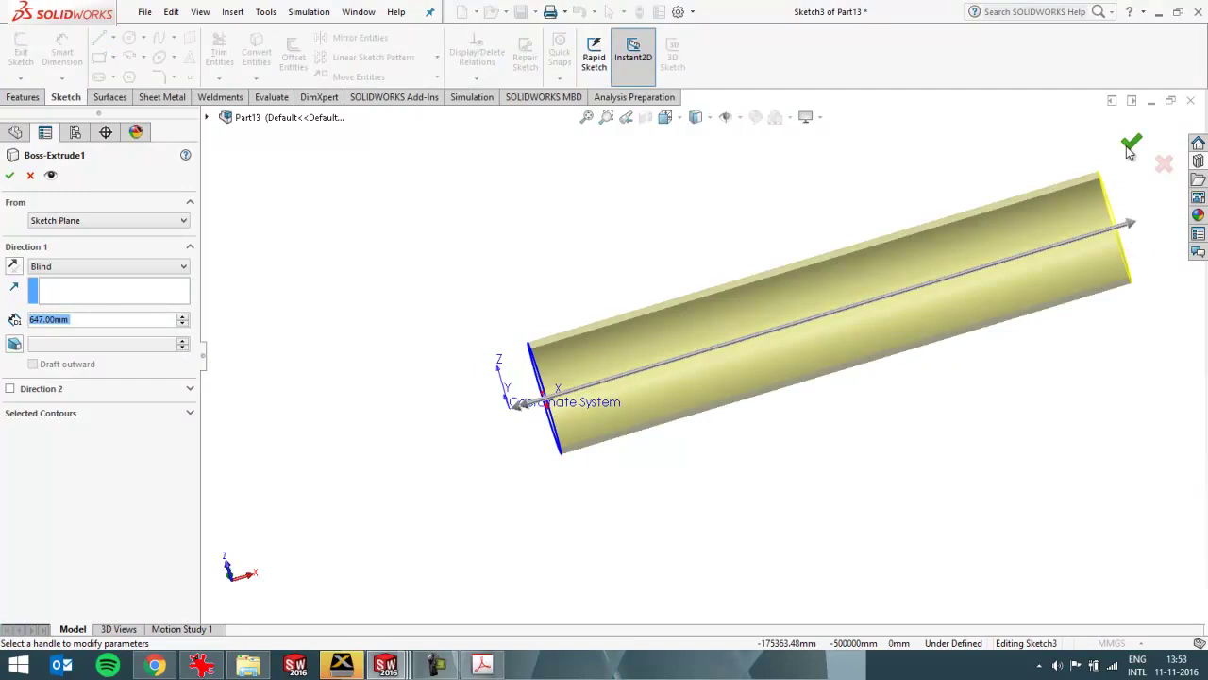
key("Return")
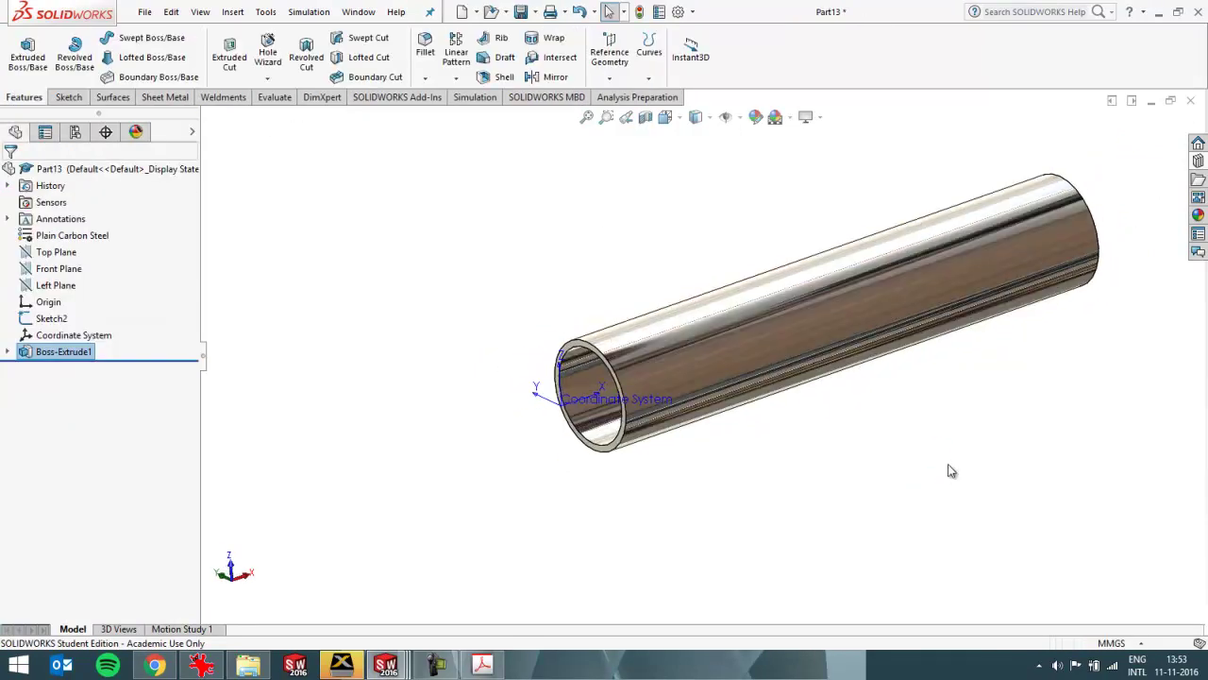
Step: Start an Intersection split line and select the tube's end face and outer face
left_click(236, 15)
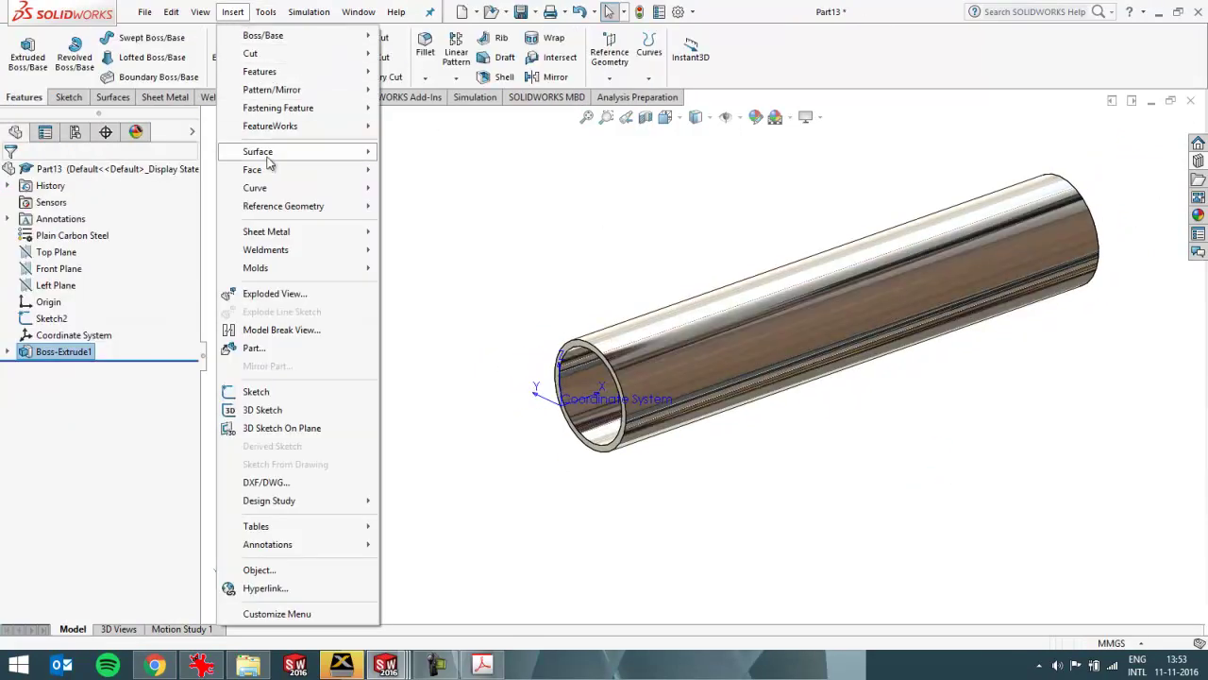
mouse_move(340, 188)
left_click(423, 188)
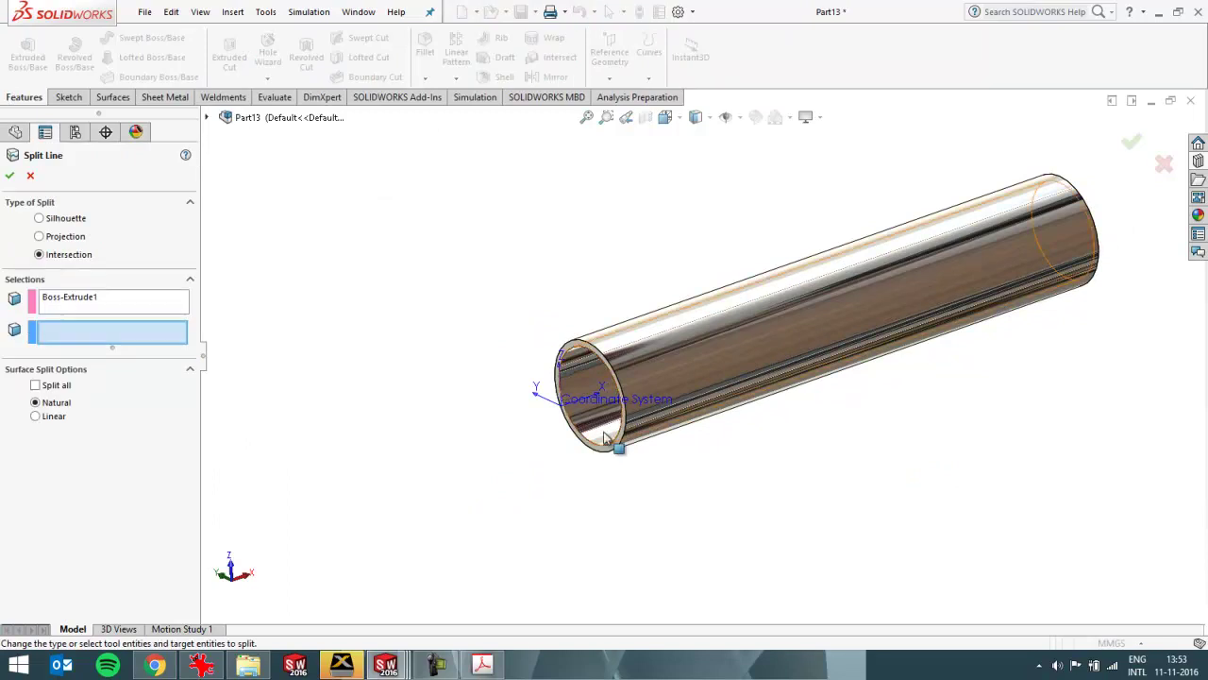
scroll(646, 420, "down", 3)
left_click(638, 408)
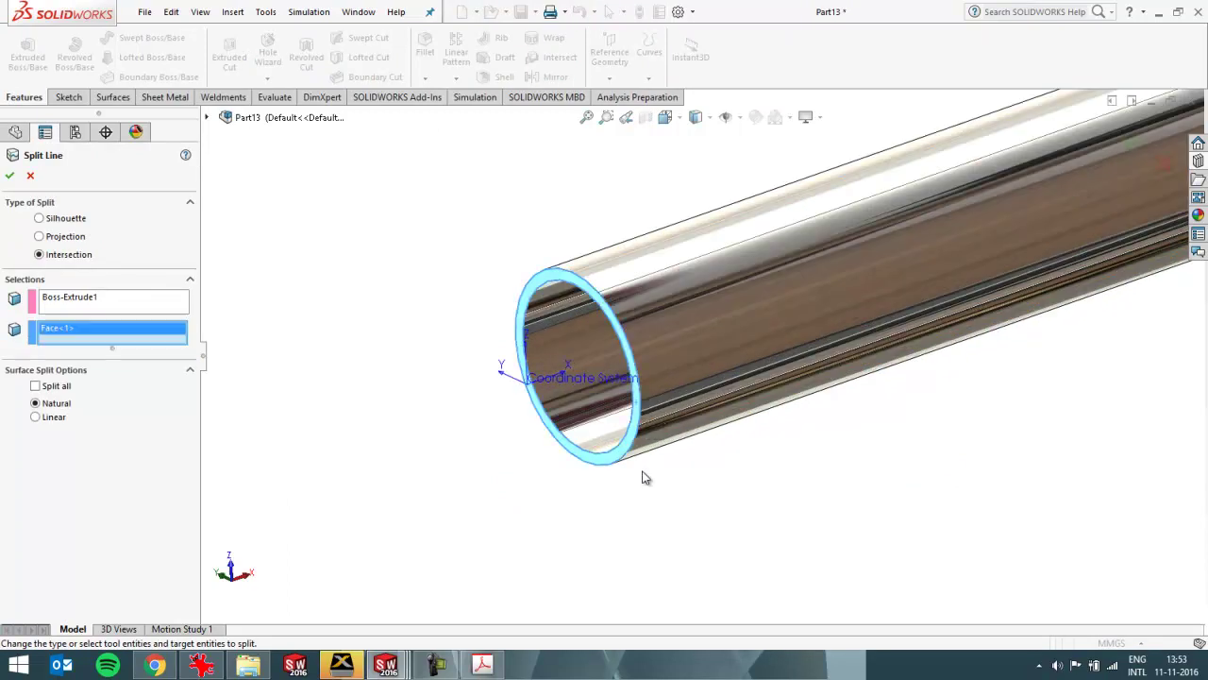
left_click(678, 391)
left_click(91, 302)
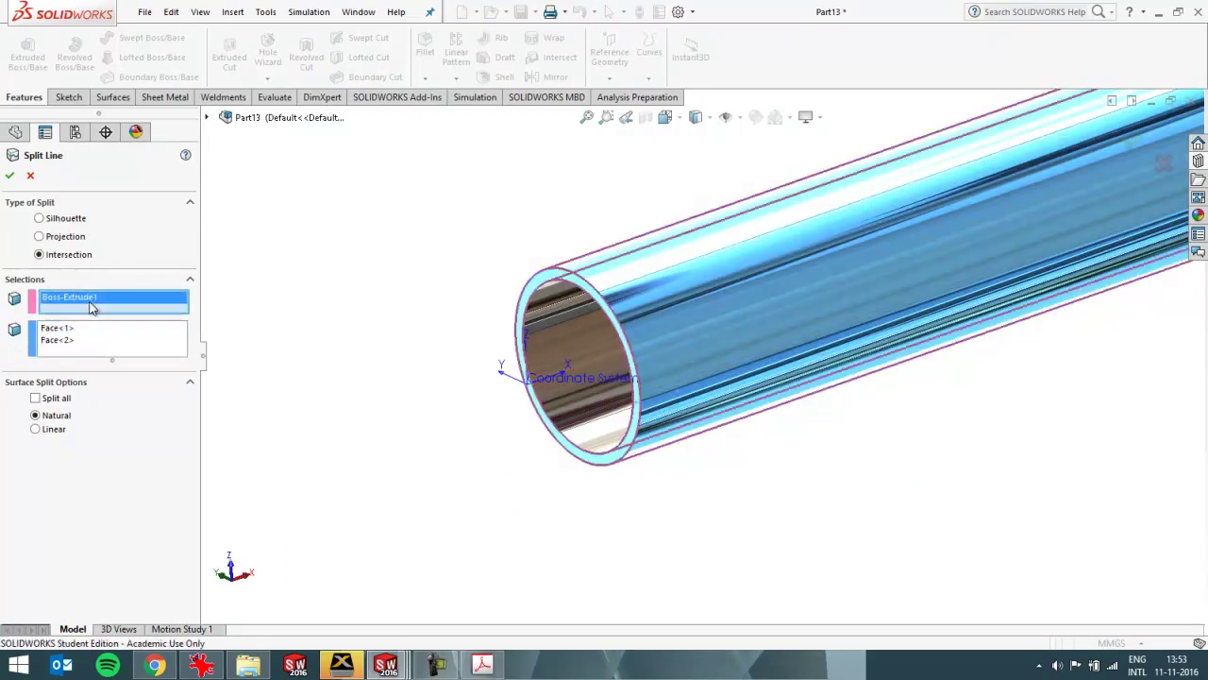
Step: Use Top Plane as the splitting tool, add the far end face, and create Split Line1
left_click(206, 117)
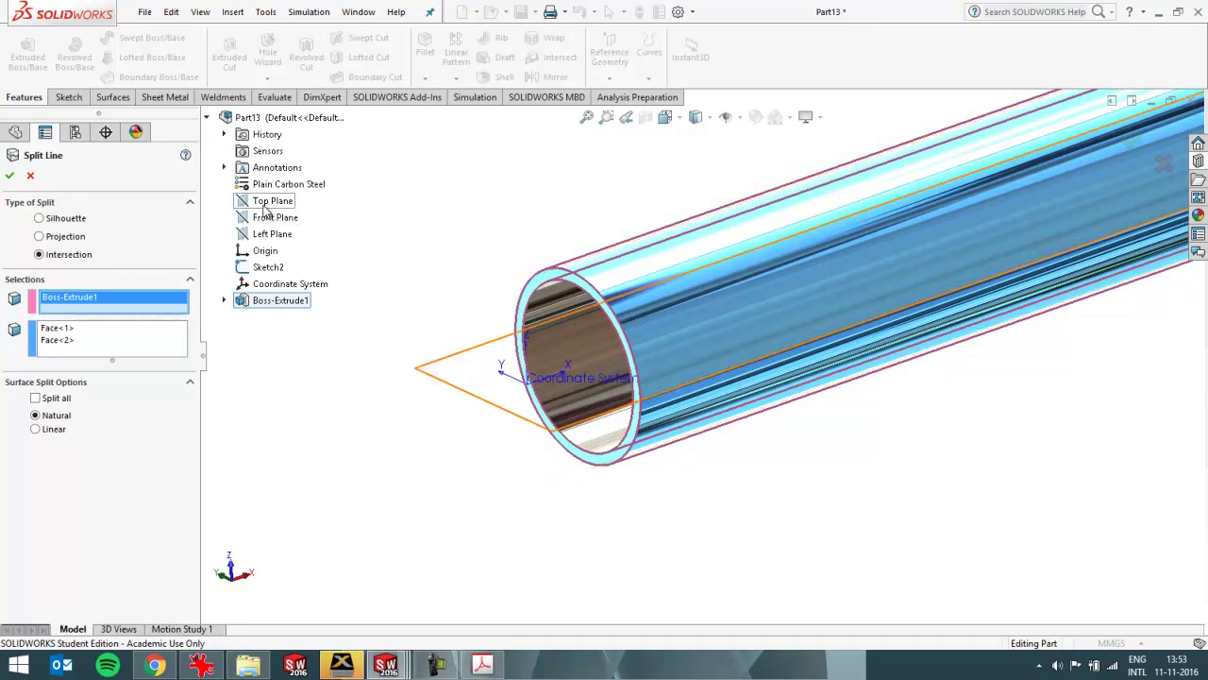
left_click(269, 203)
left_click(109, 345)
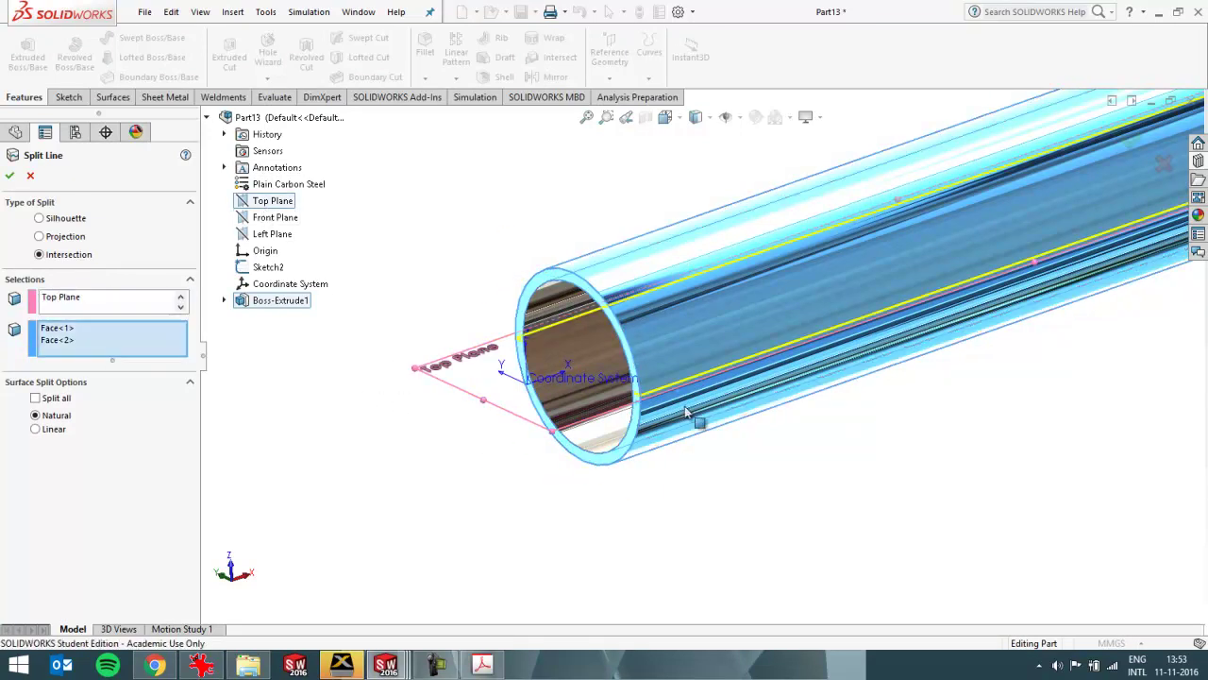
scroll(689, 418, "up", 6)
middle_click_drag(905, 375, 873, 308)
scroll(873, 309, "down", 3)
scroll(873, 309, "down", 3)
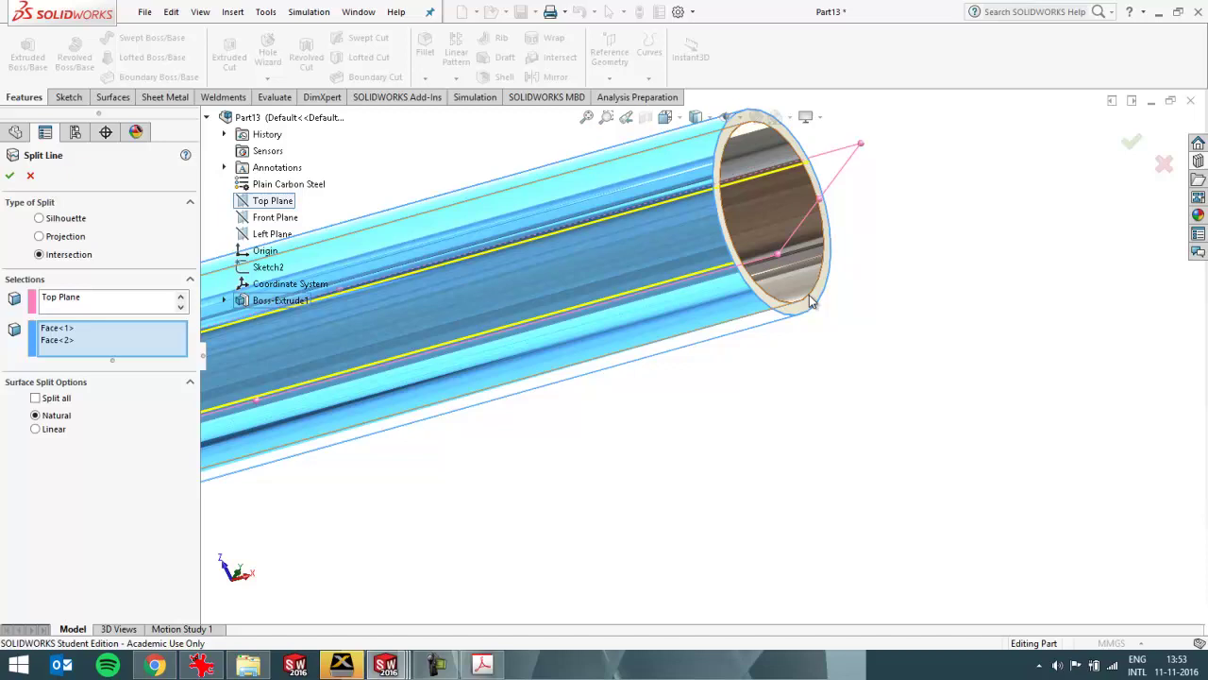
left_click(526, 406)
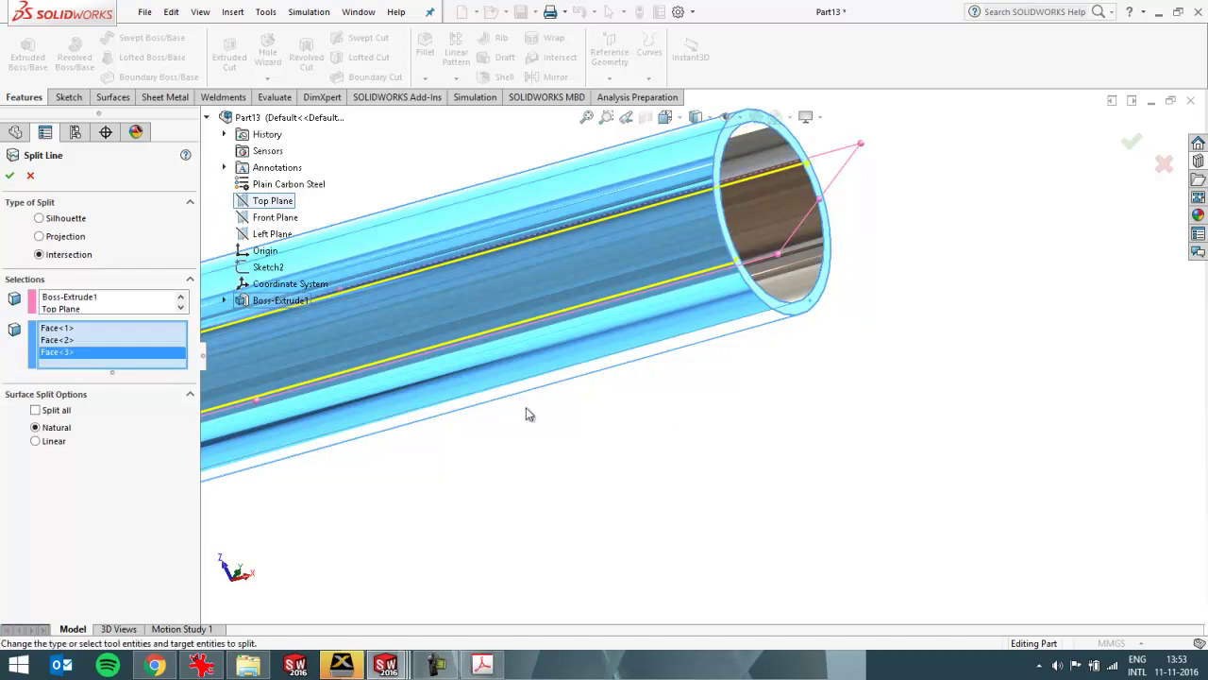
left_click(11, 177)
scroll(620, 423, "up", 5)
middle_click_drag(539, 440, 528, 385)
scroll(514, 382, "down", 4)
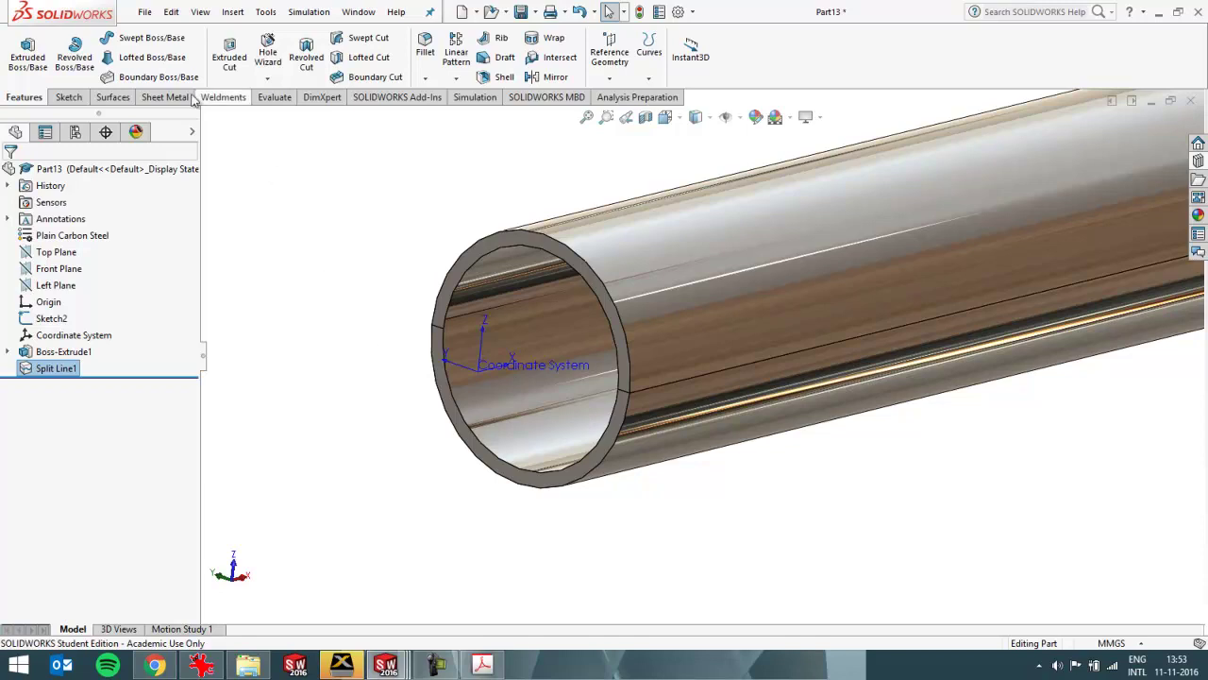
left_click(145, 11)
Step: Save the part as solid cylinder.SLDPRT, overwriting the existing file
left_click(179, 176)
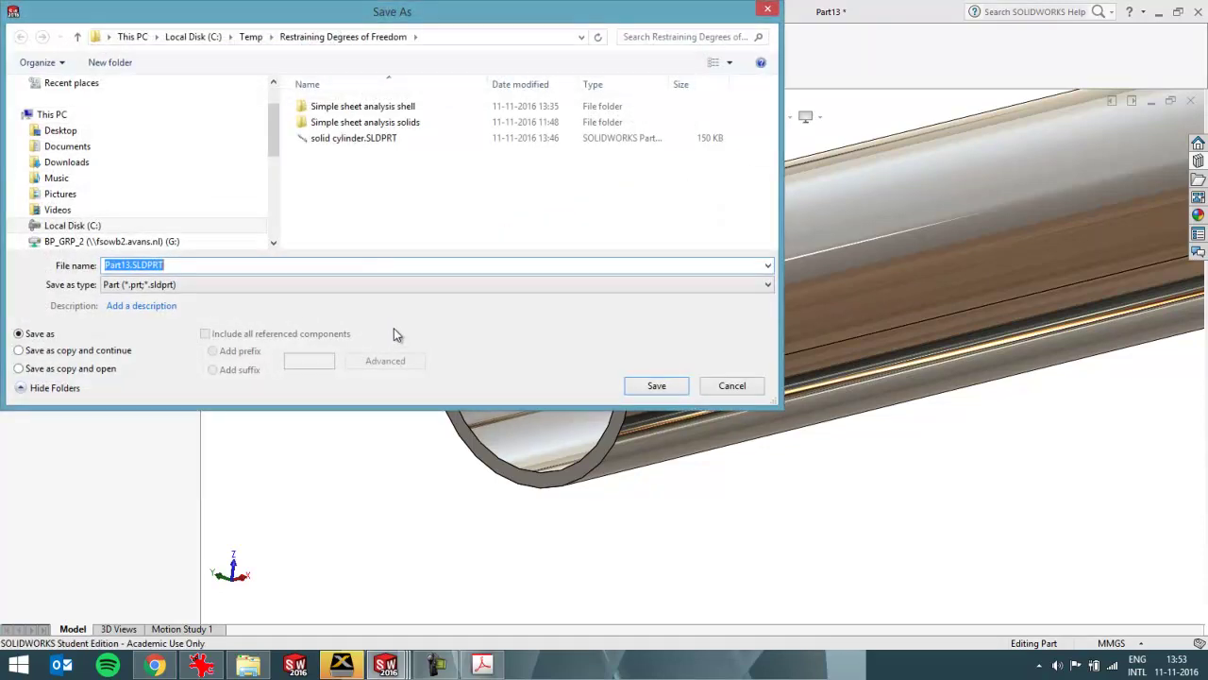
left_click(368, 139)
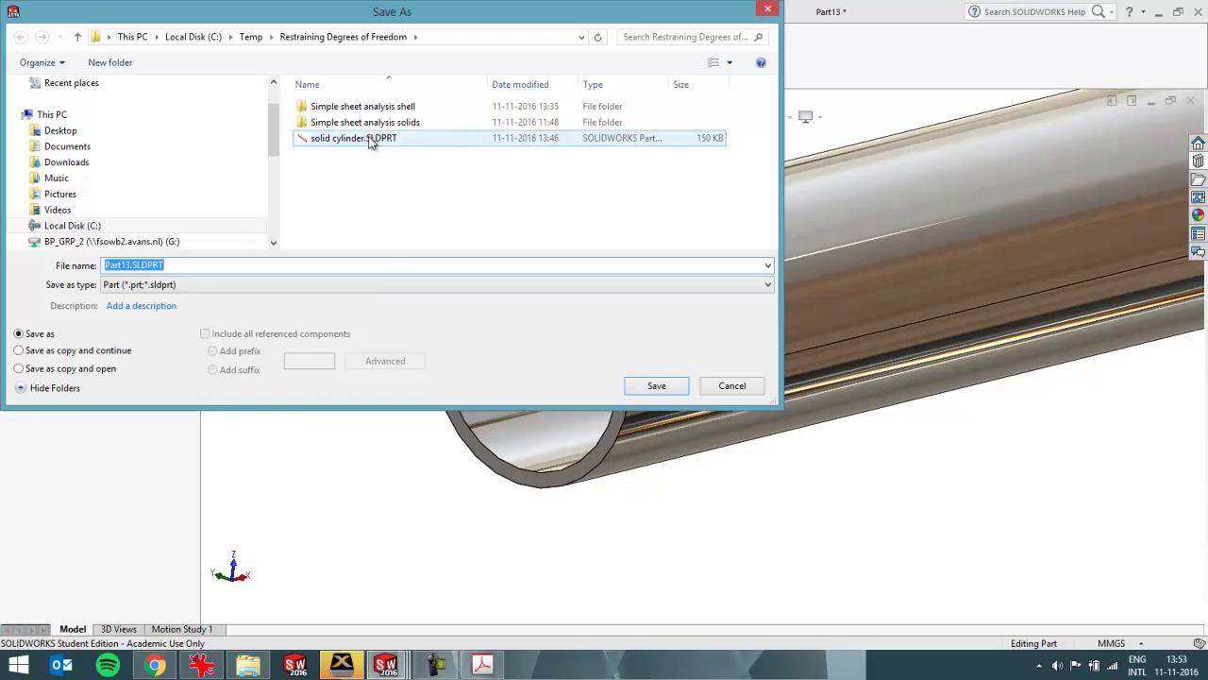
left_click(656, 387)
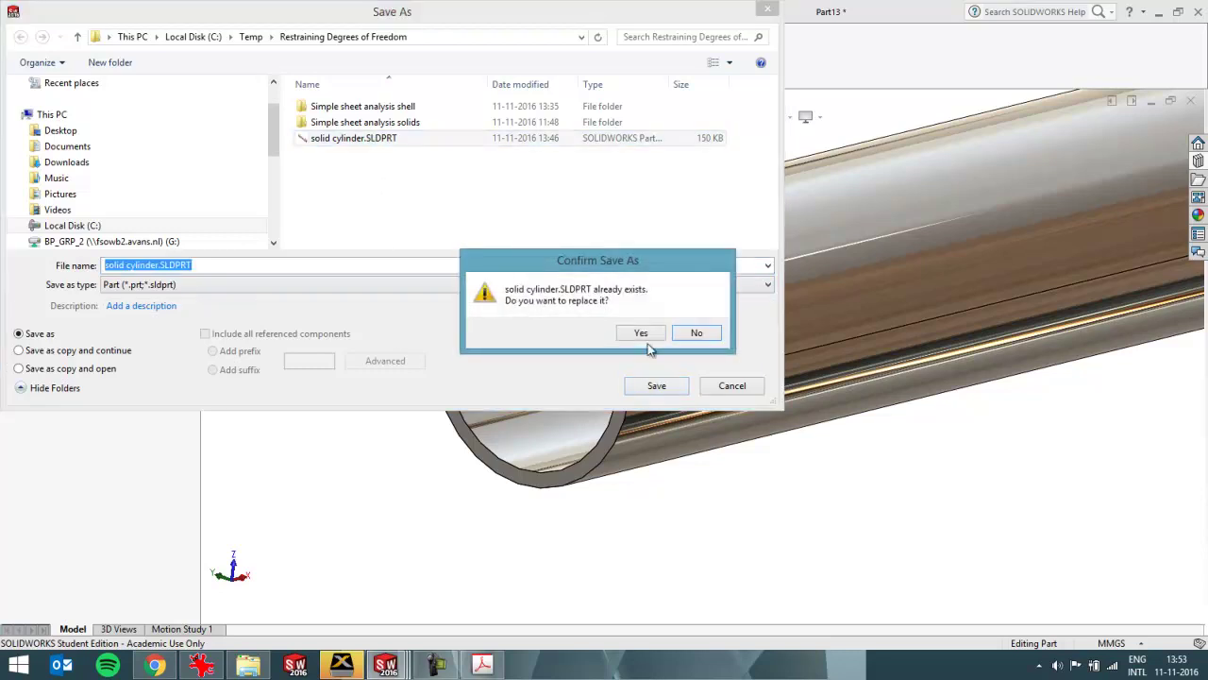
left_click(643, 332)
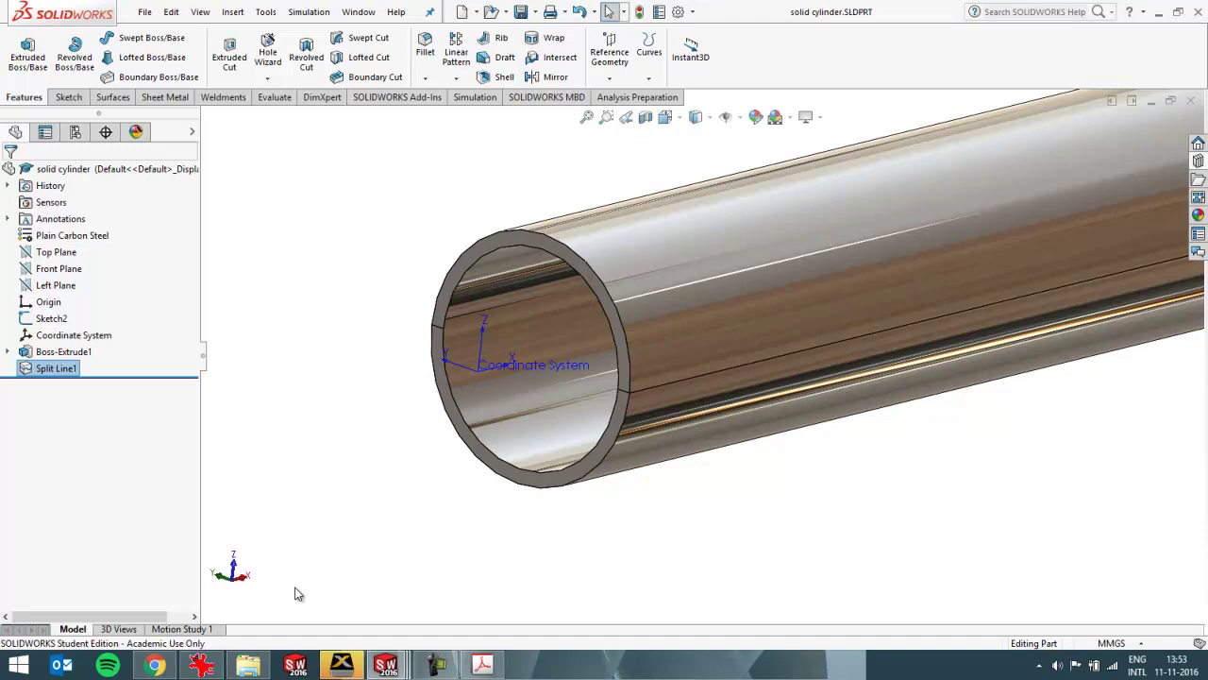
Step: Create a new static simulation study, Static 1, from the Motion Study tab
right_click(188, 629)
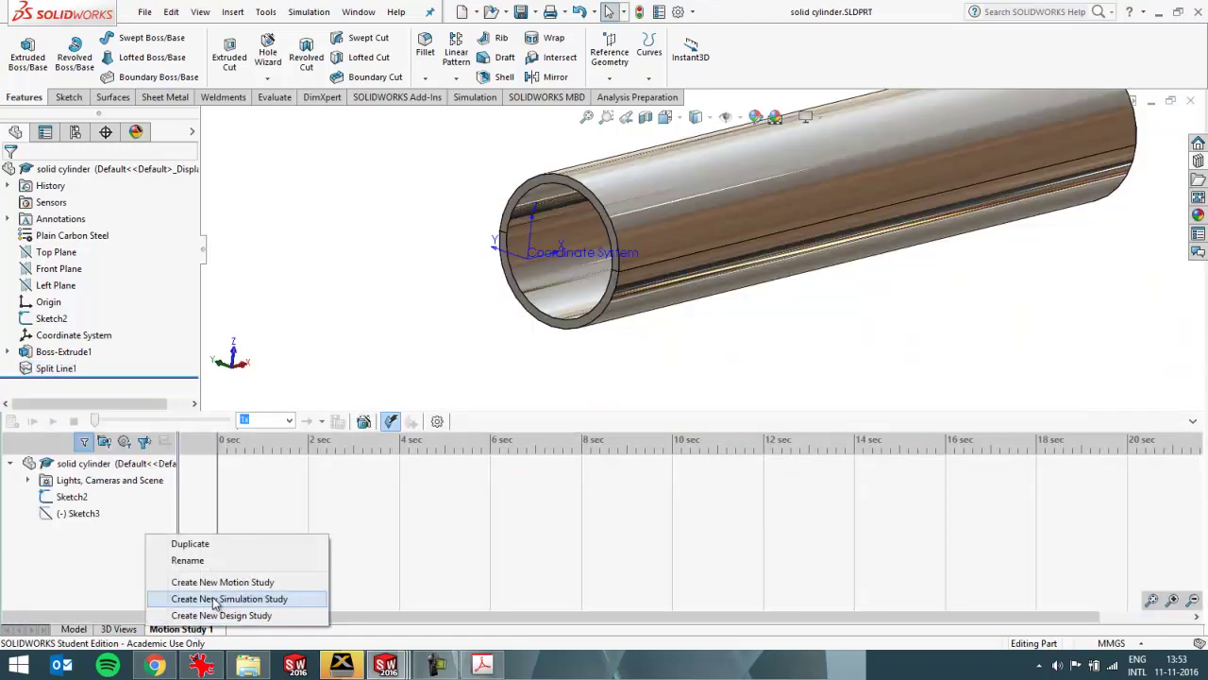
left_click(273, 598)
left_click(10, 176)
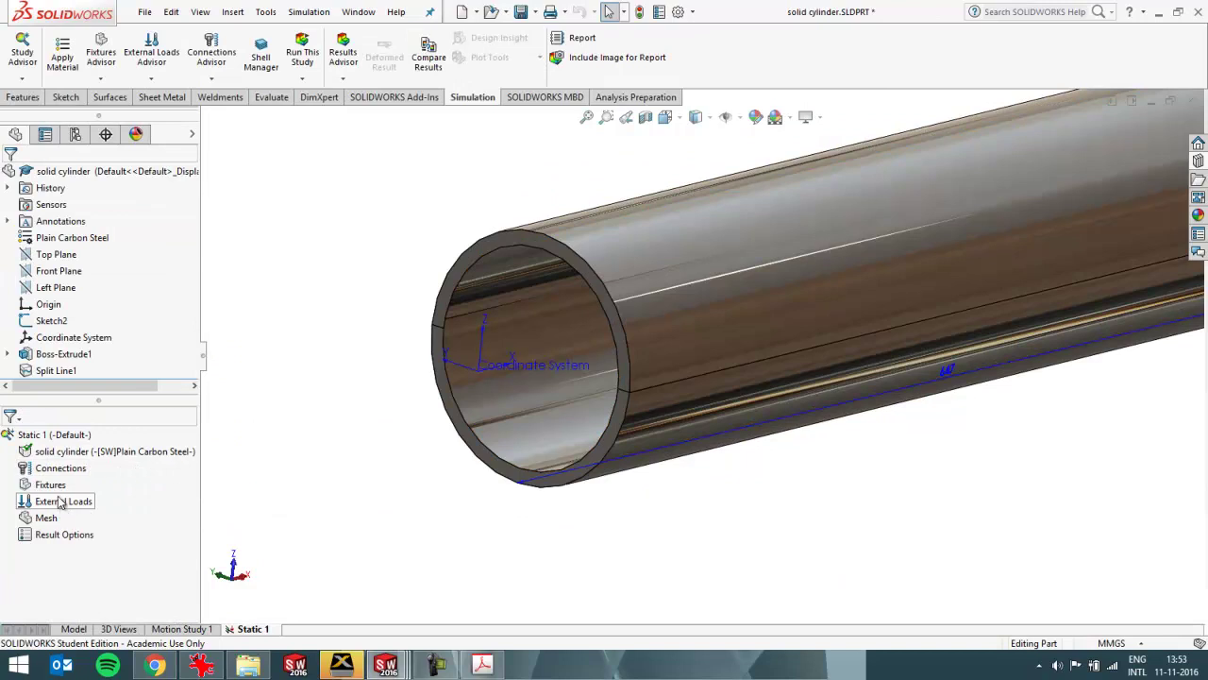
Step: Add a Fixed Geometry fixture on a vertex at the tube's end rim
right_click(50, 484)
left_click(121, 237)
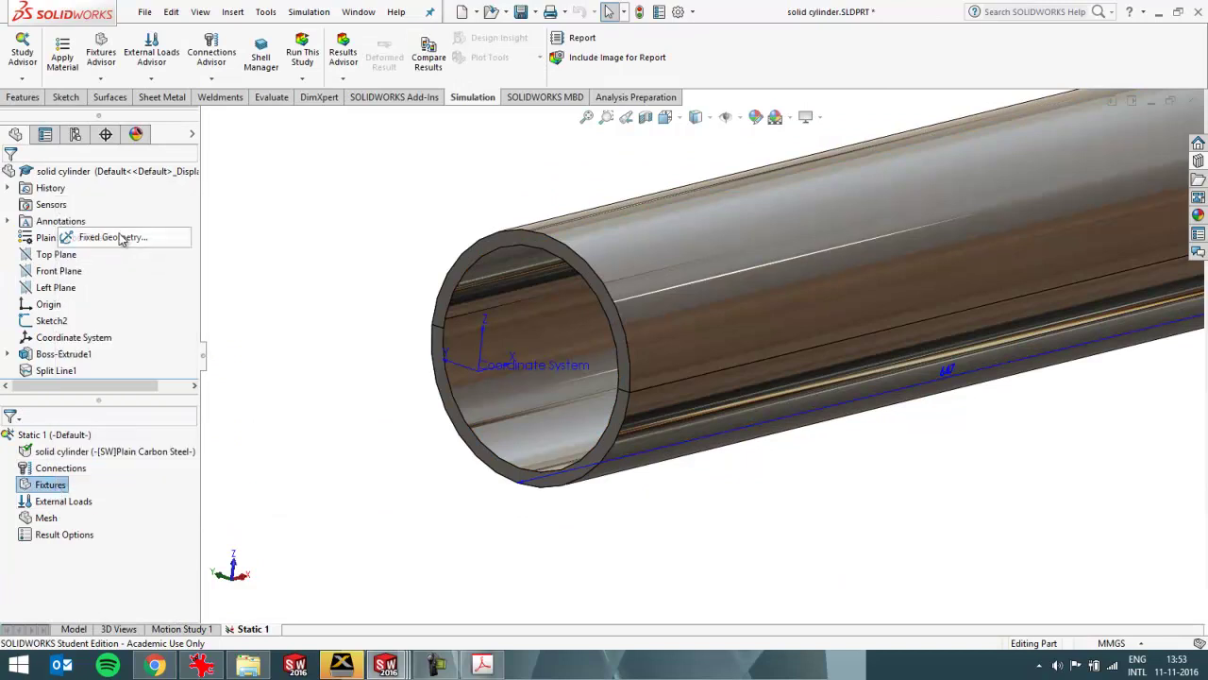
left_click(628, 395)
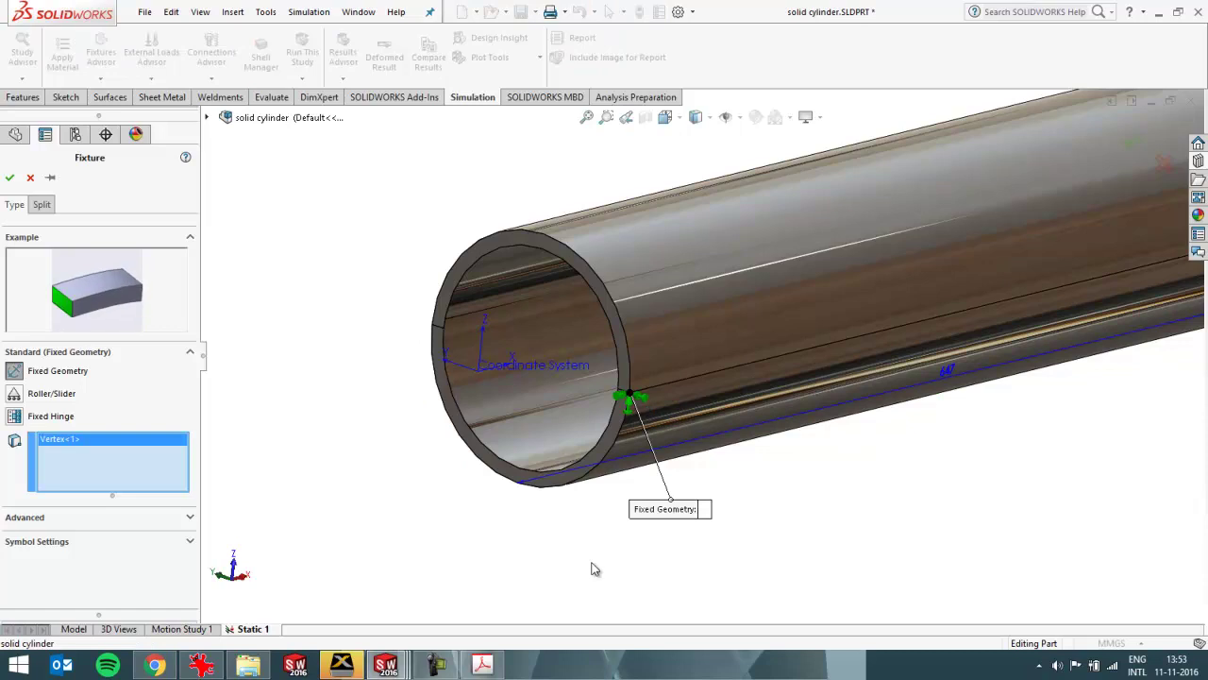
middle_click_drag(599, 542, 591, 580)
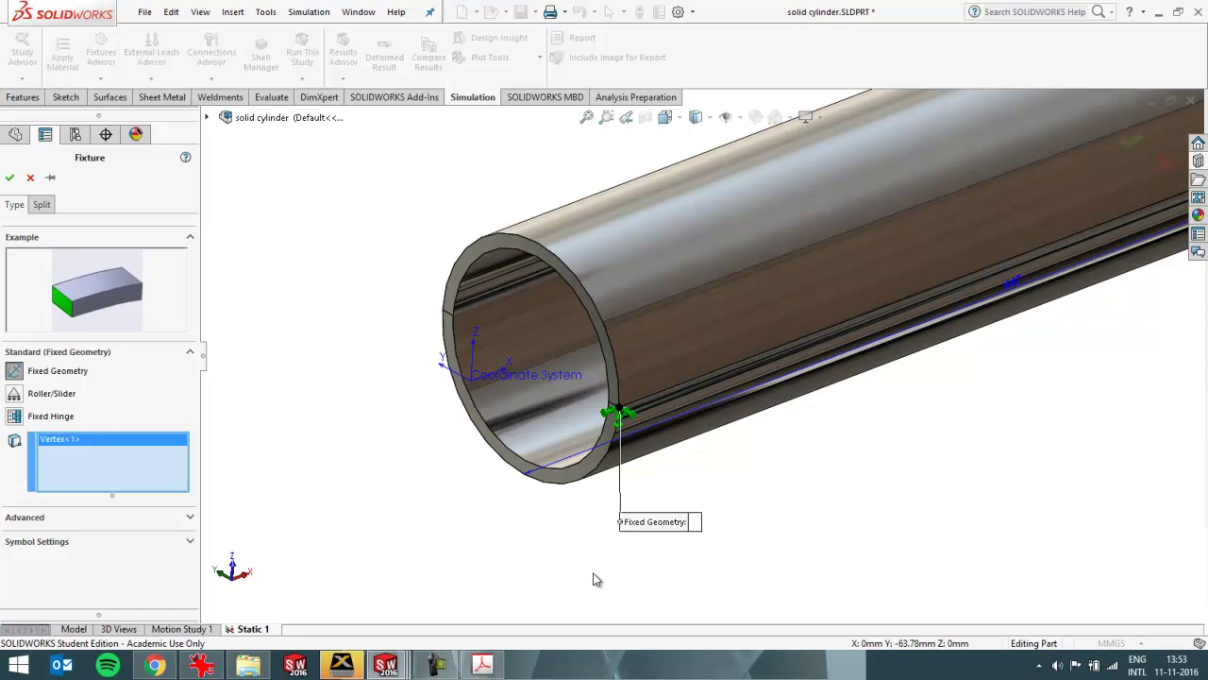
Step: Finish Fixed-1, then set up a reference-geometry fixture on two tube edges referenced to the end rim face
left_click(10, 178)
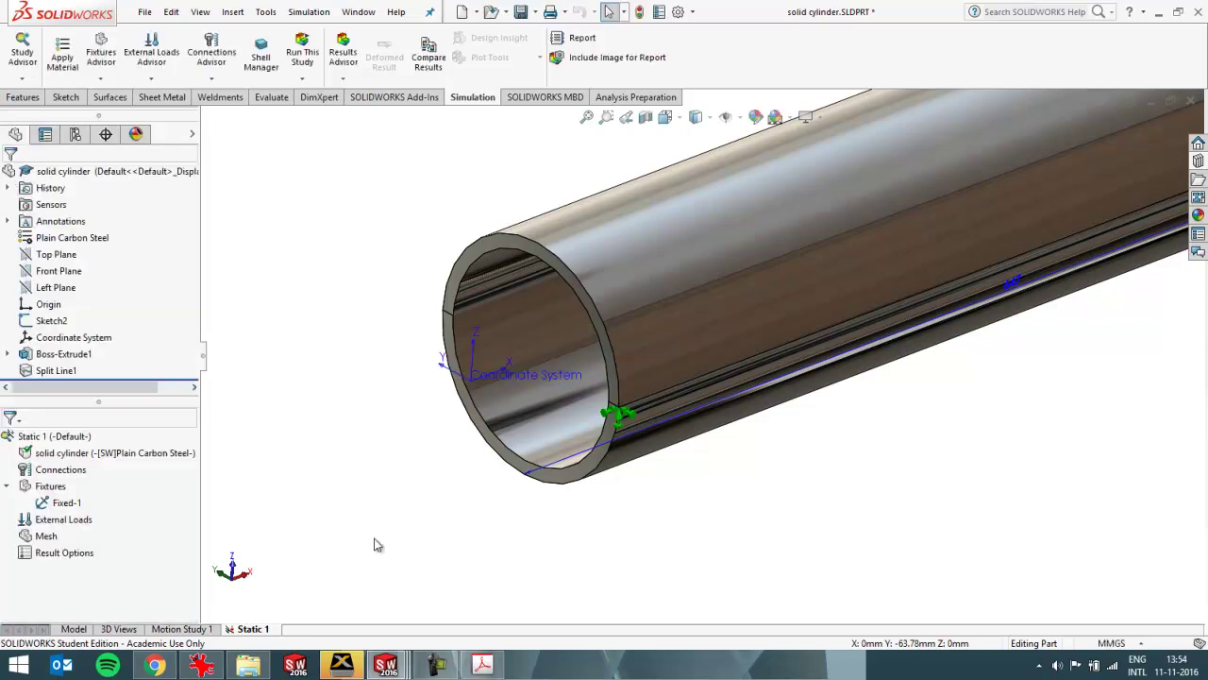
right_click(47, 486)
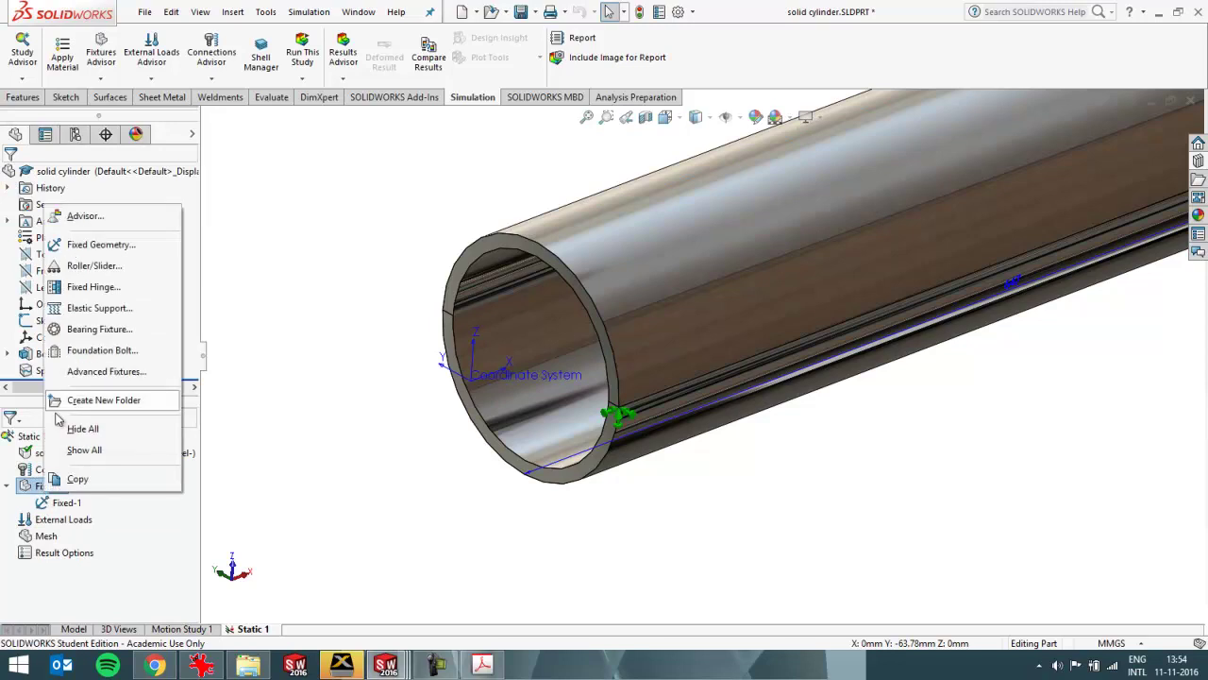
left_click(85, 245)
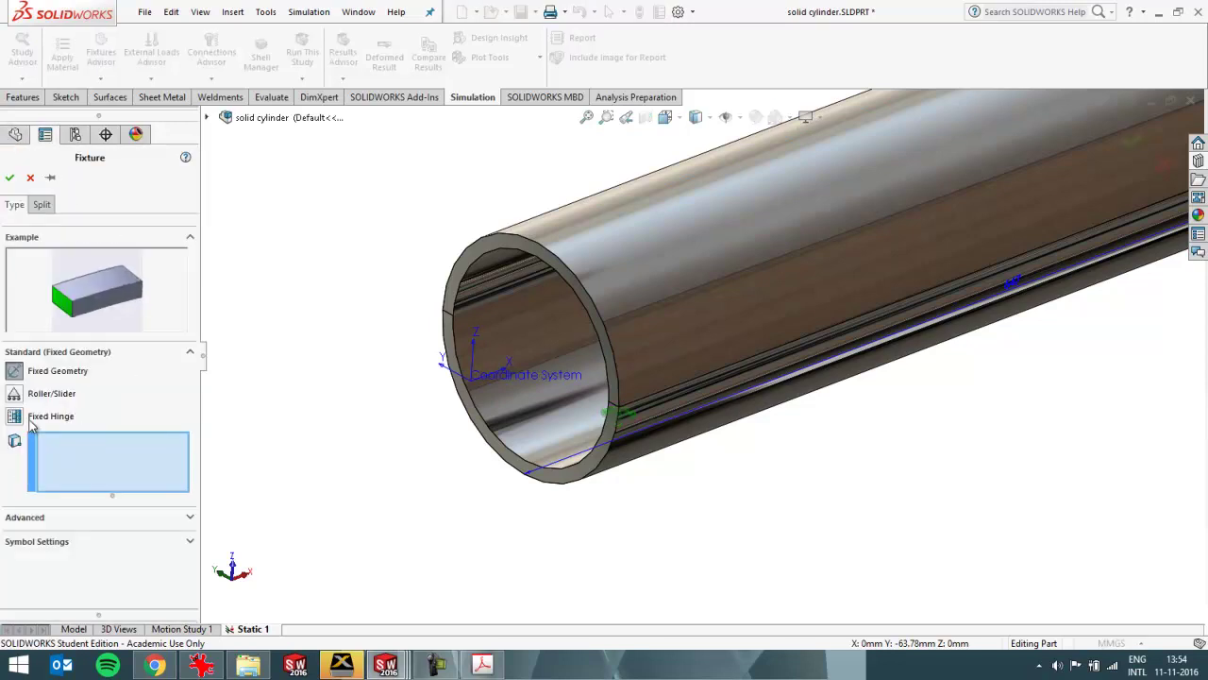
left_click(94, 521)
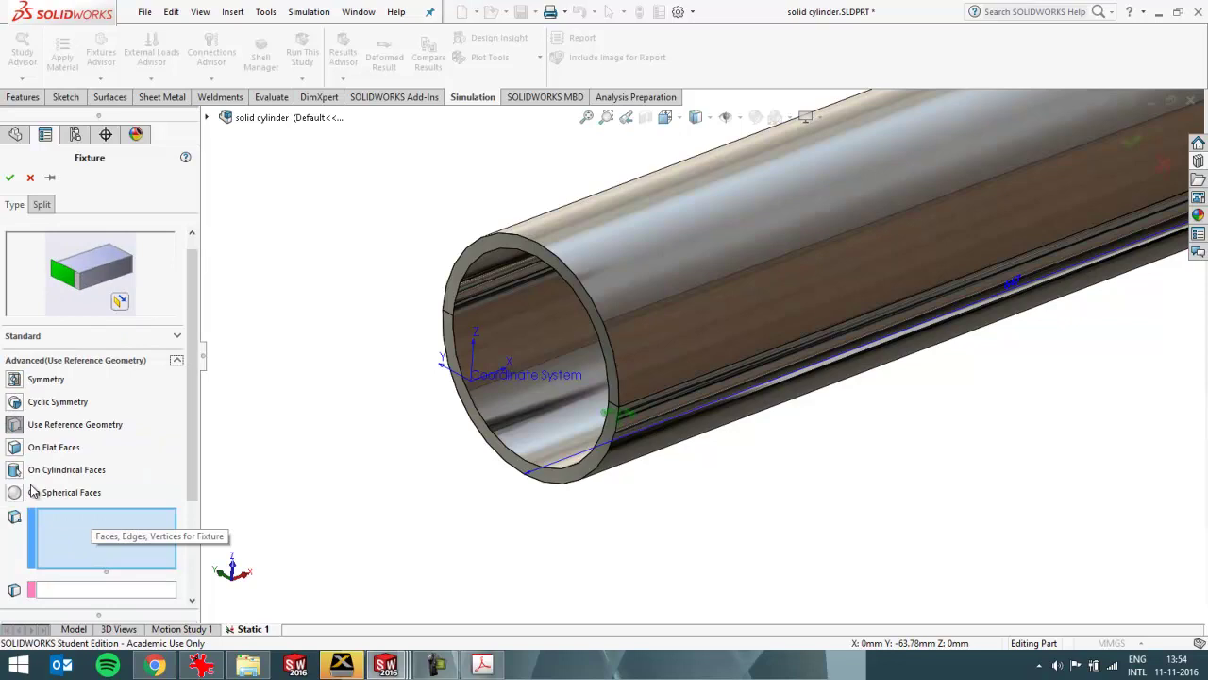
left_click_drag(189, 460, 195, 525)
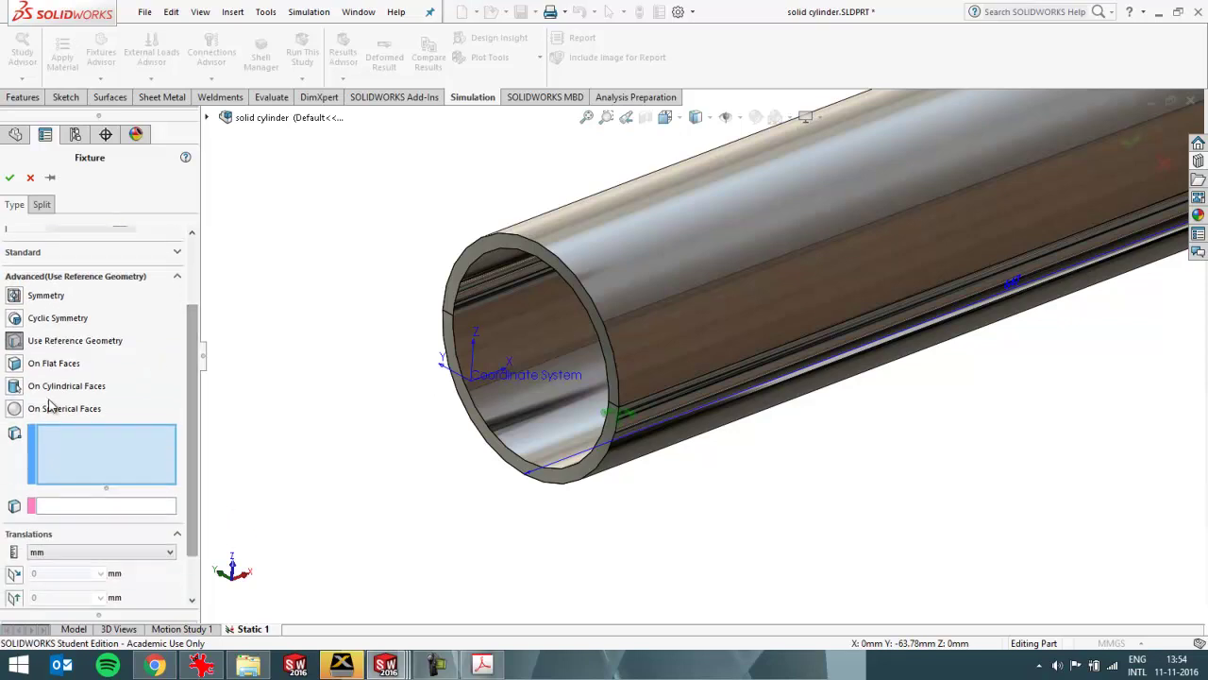
left_click(615, 411)
left_click(448, 325)
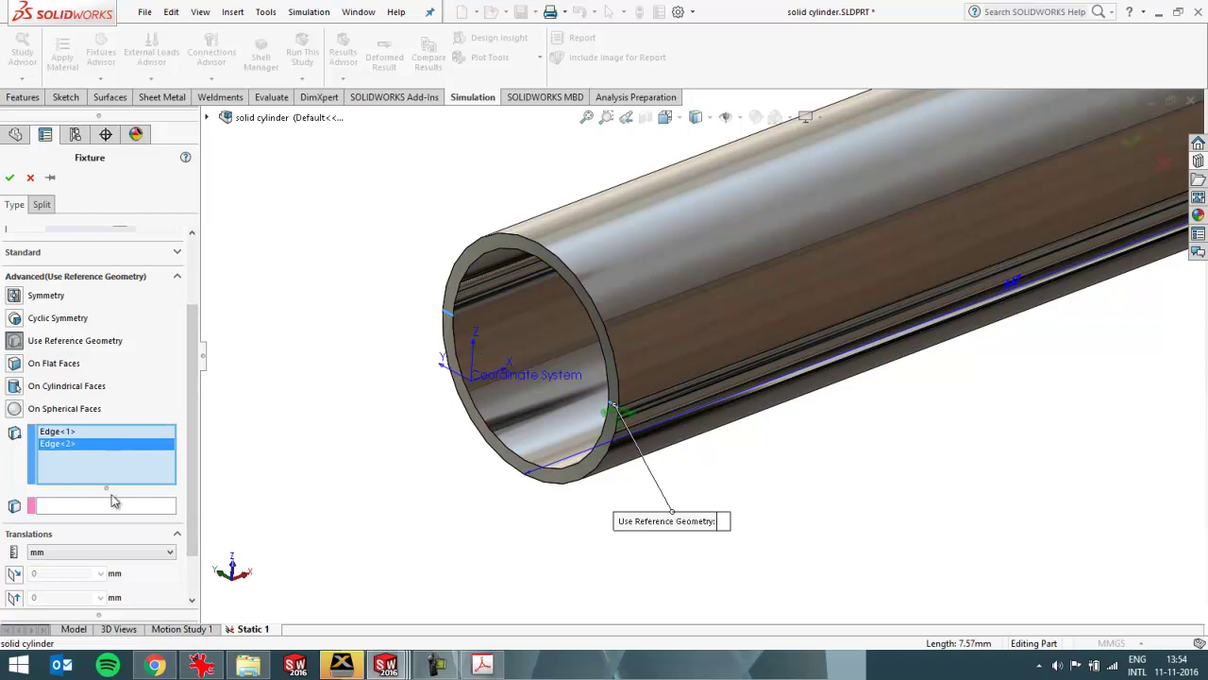
left_click(80, 508)
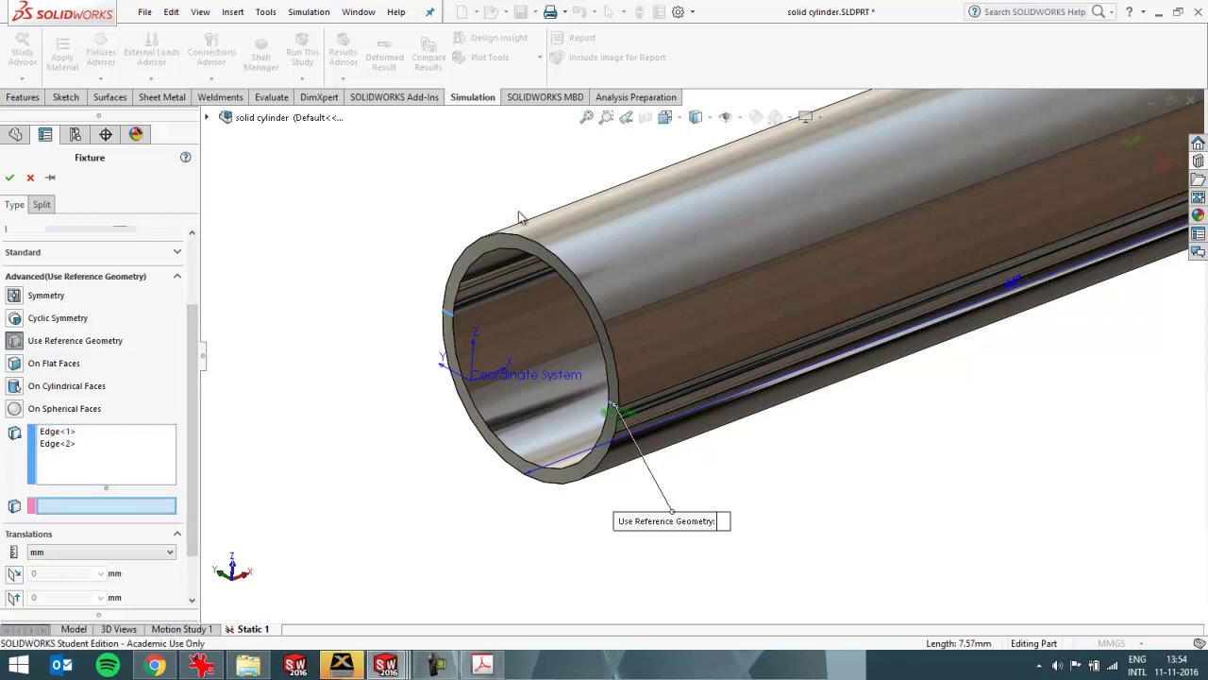
left_click(501, 256)
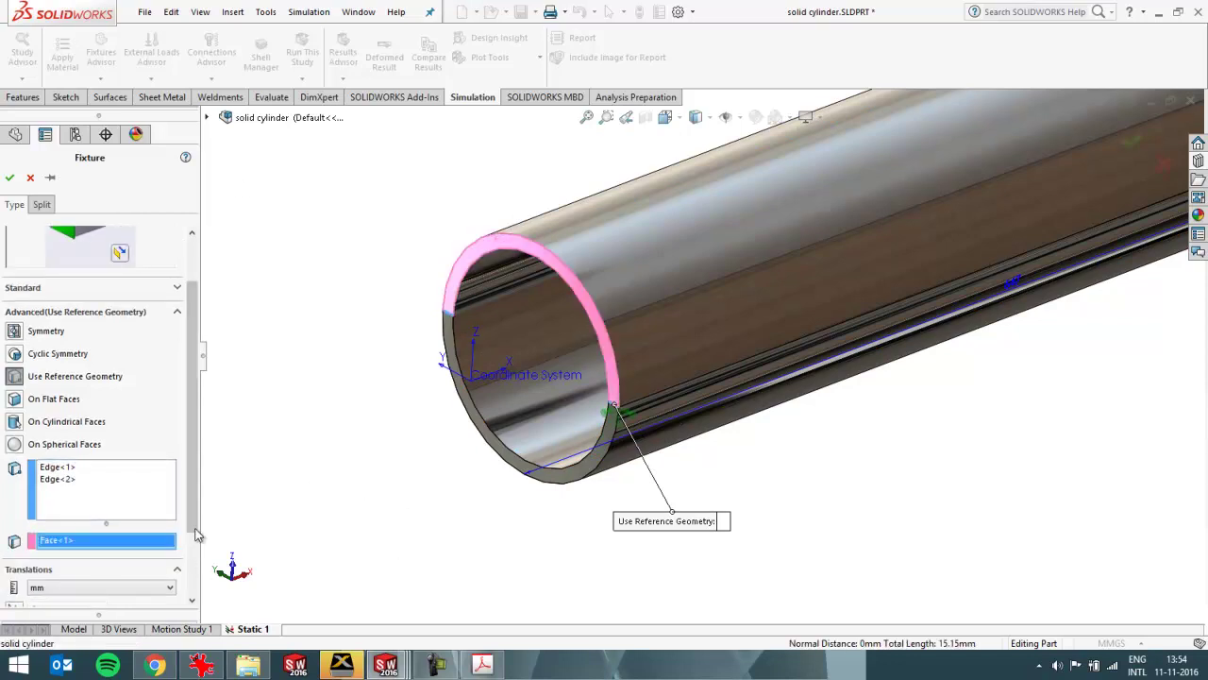
Step: Restrain only Dir 2 and Normal translations at 0 mm and create Reference Geometry-1
scroll(197, 536, "down", 3)
left_click(20, 540)
scroll(17, 526, "up", 3)
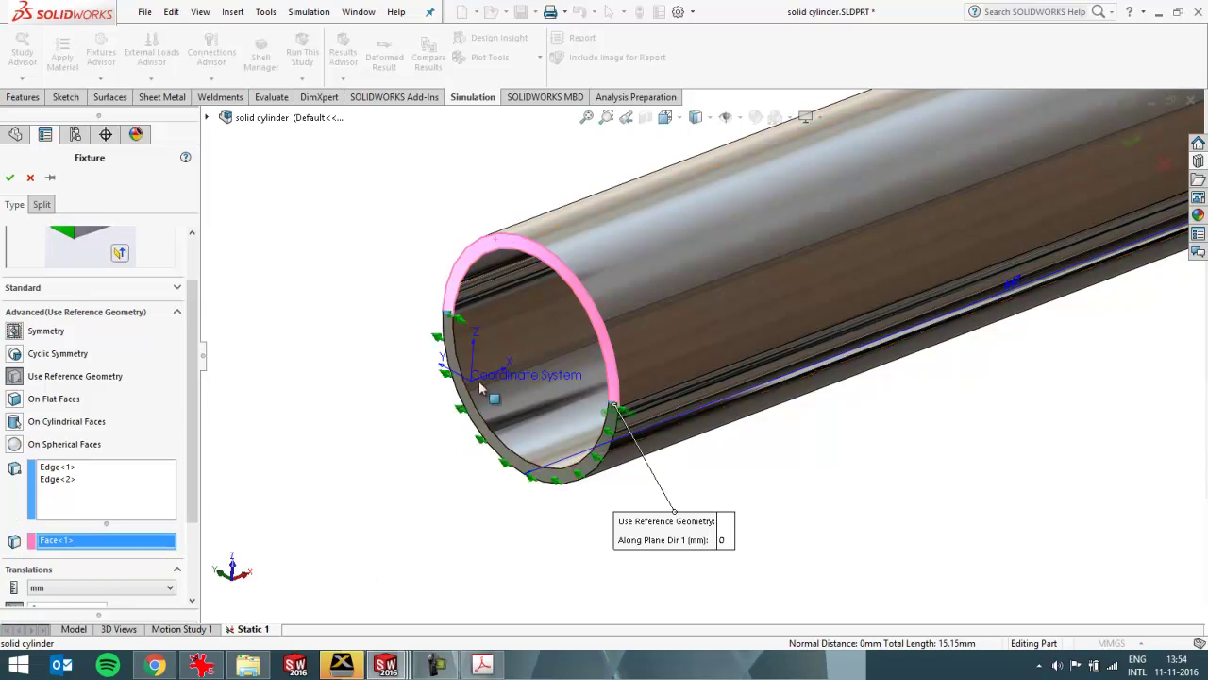
scroll(196, 516, "down", 3)
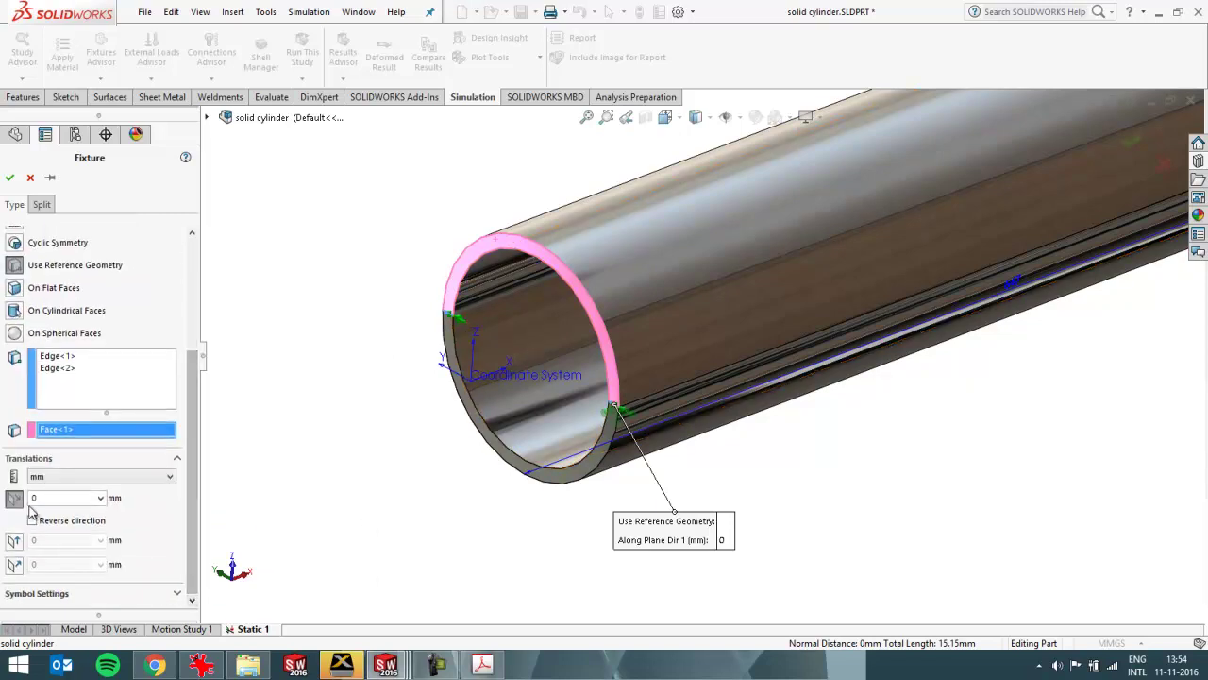
left_click(28, 510)
scroll(44, 578, "down", 3)
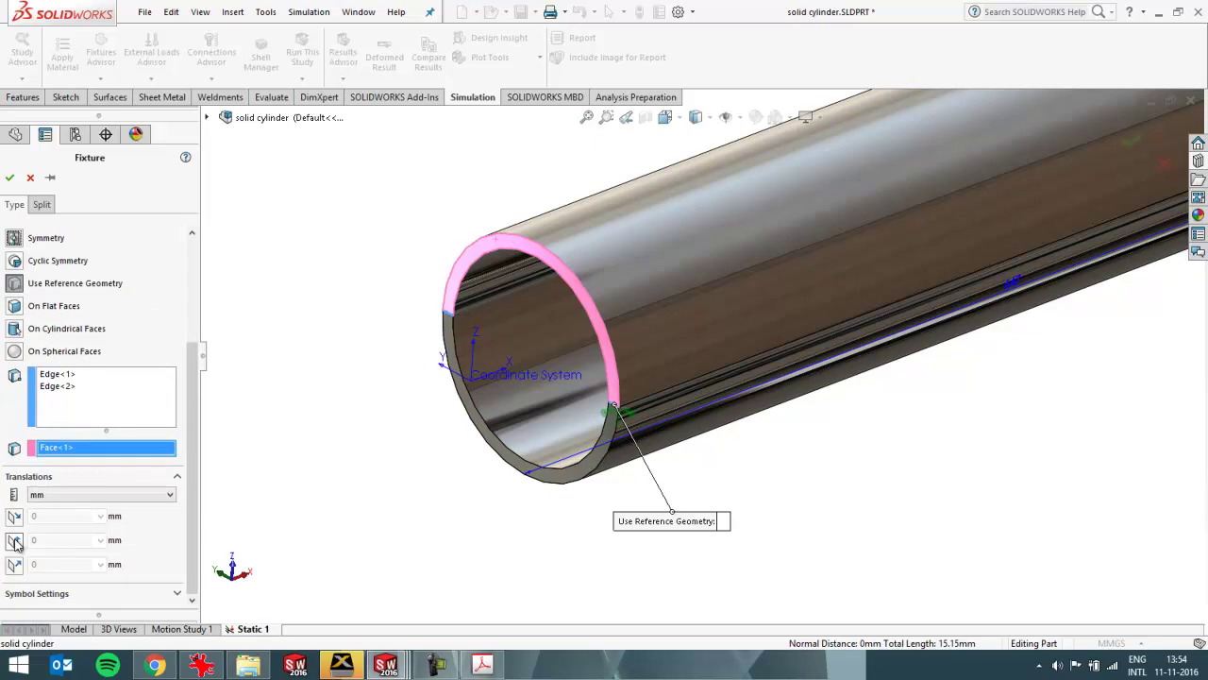
left_click(14, 541)
left_click(15, 565)
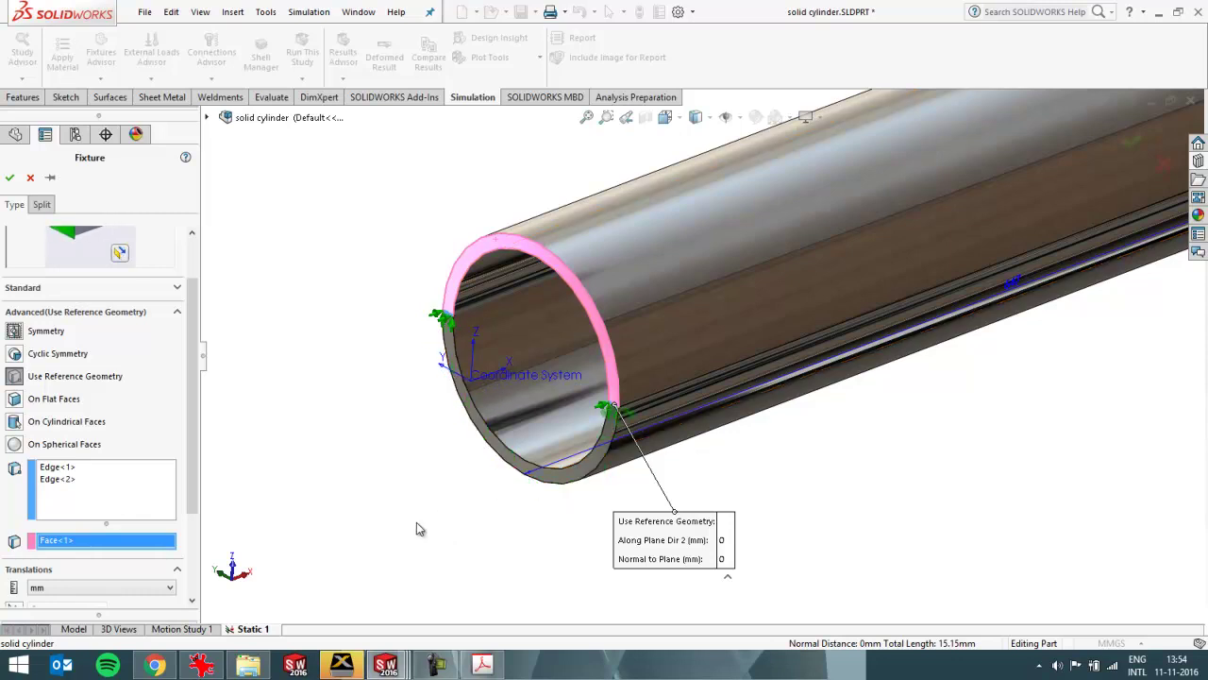
left_click(10, 176)
scroll(590, 354, "up", 2)
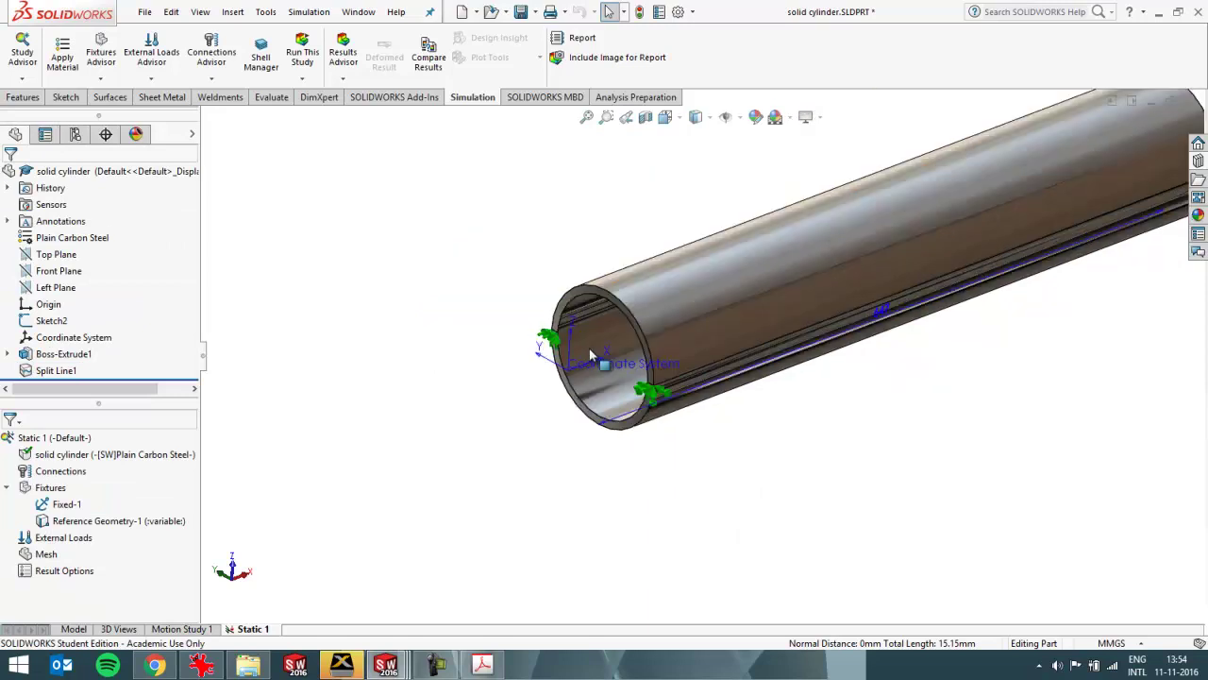
scroll(916, 358, "up", 3)
middle_click_drag(931, 324, 832, 326)
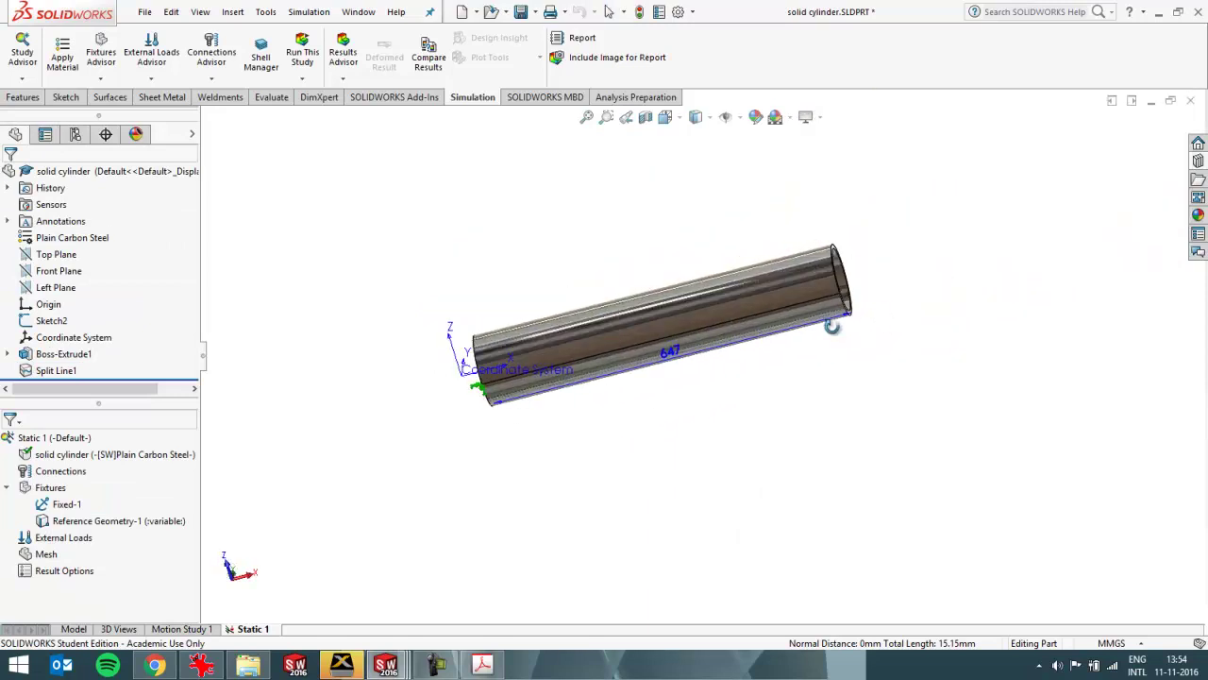
scroll(912, 334, "down", 3)
middle_click_drag(911, 334, 811, 326)
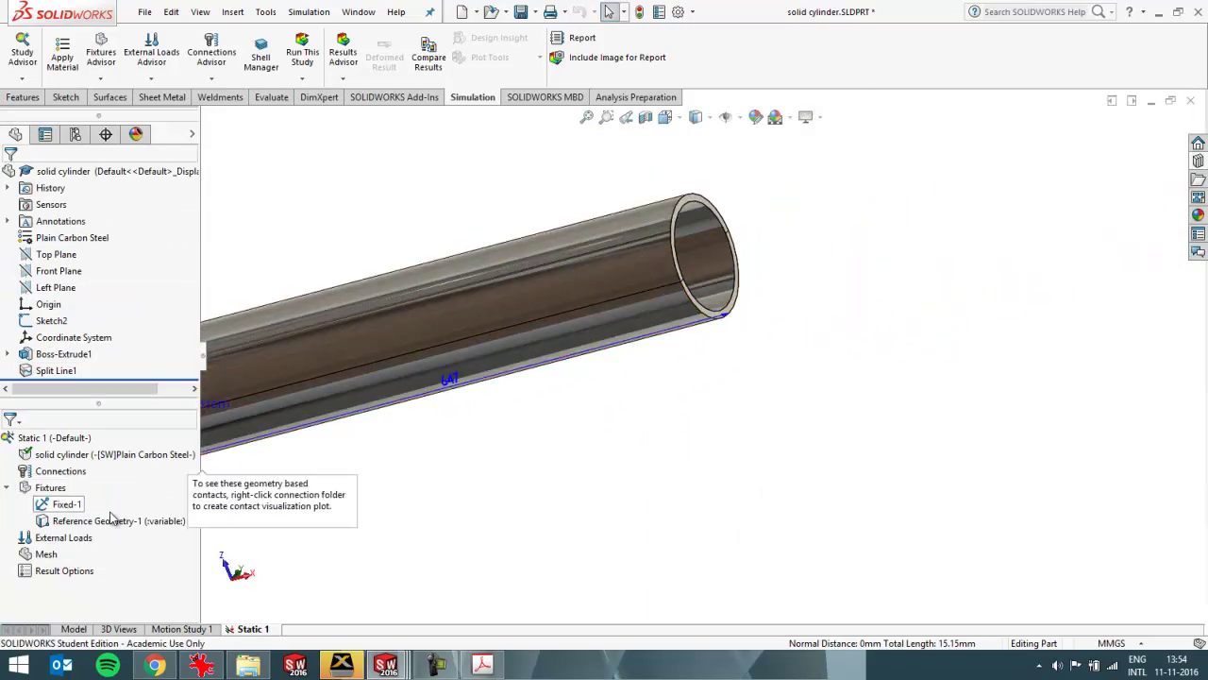
Step: Start another reference-geometry fixture and select the tube's two split-line edges
right_click(49, 487)
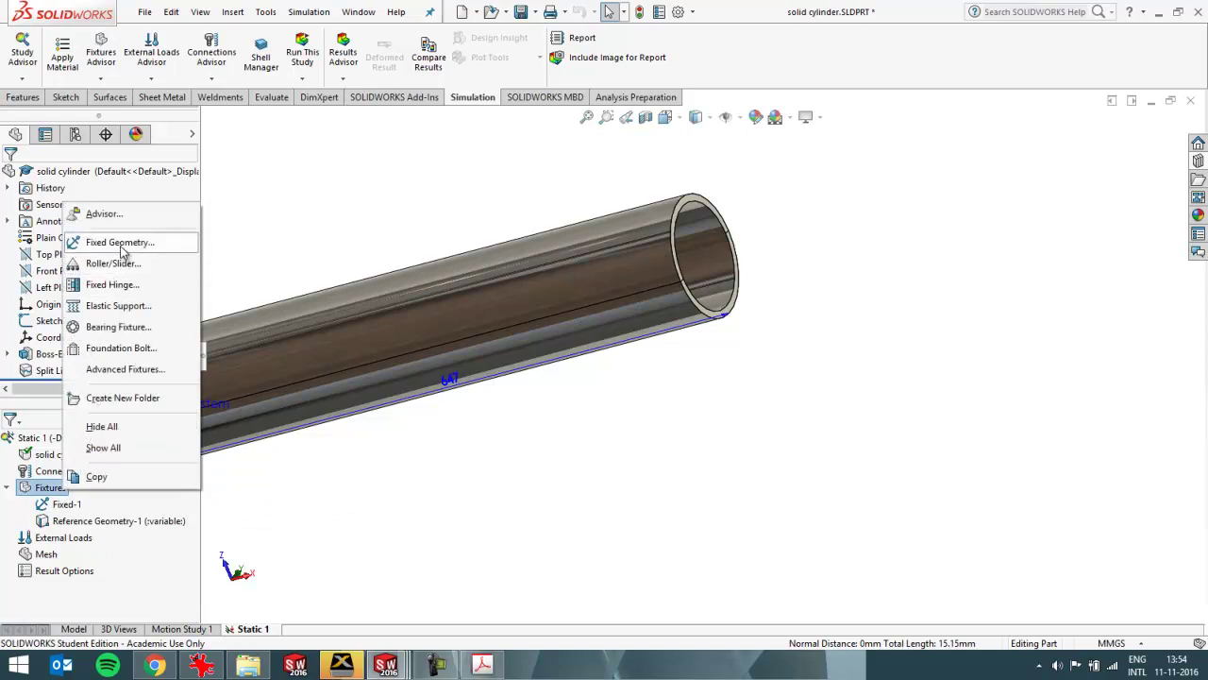
left_click(120, 243)
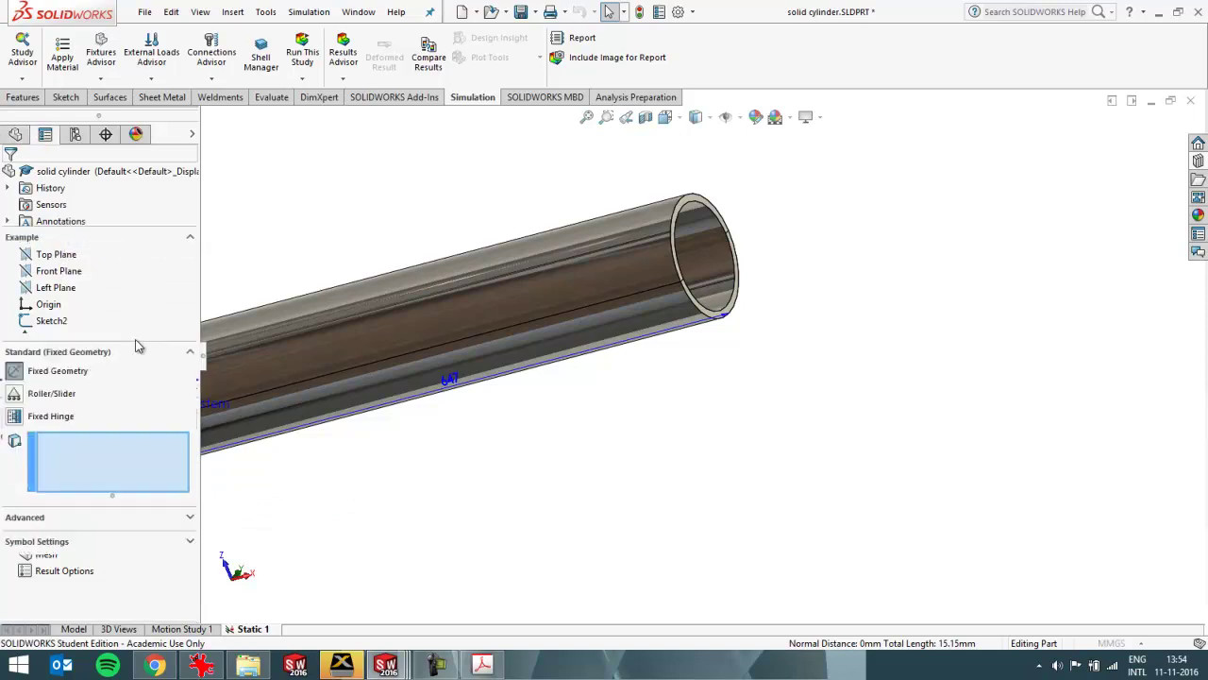
left_click(151, 517)
scroll(684, 295, "down", 2)
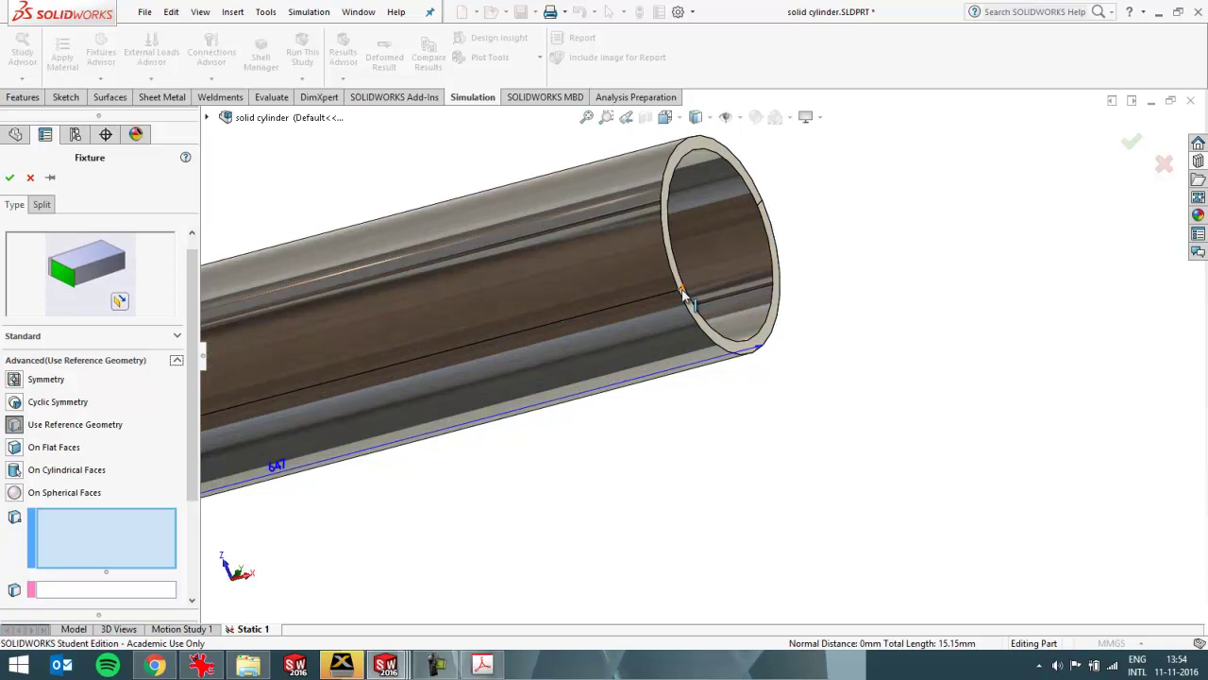
left_click(684, 292)
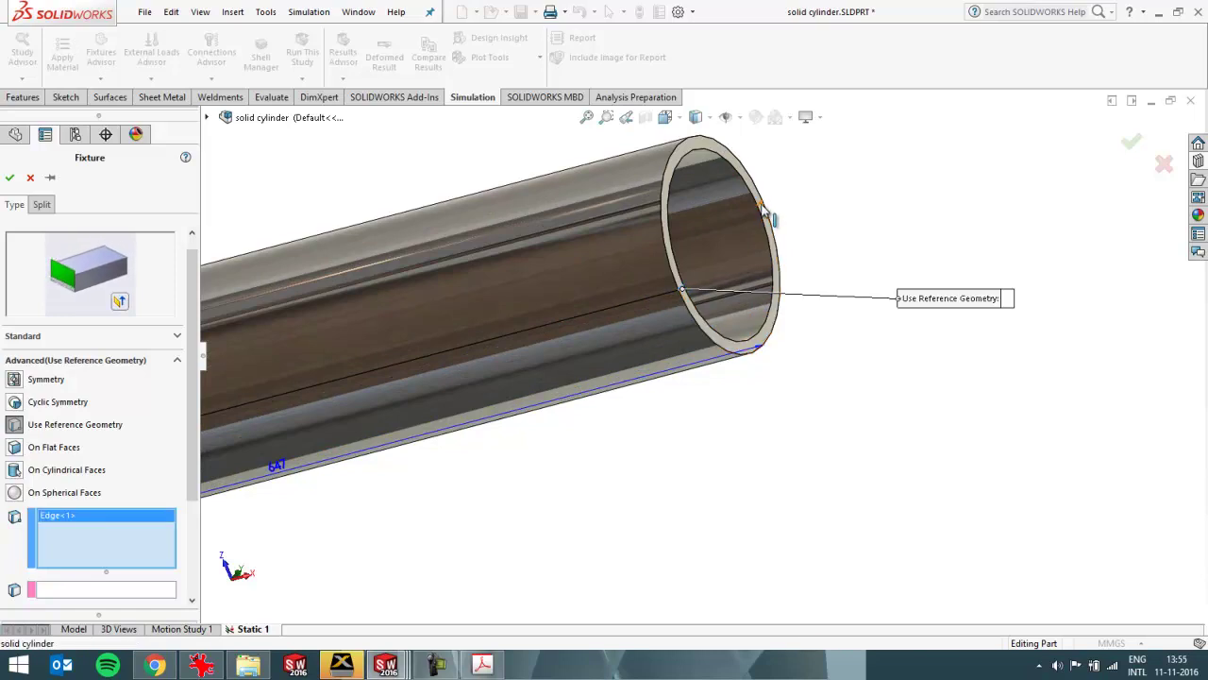
left_click(765, 210)
left_click(103, 589)
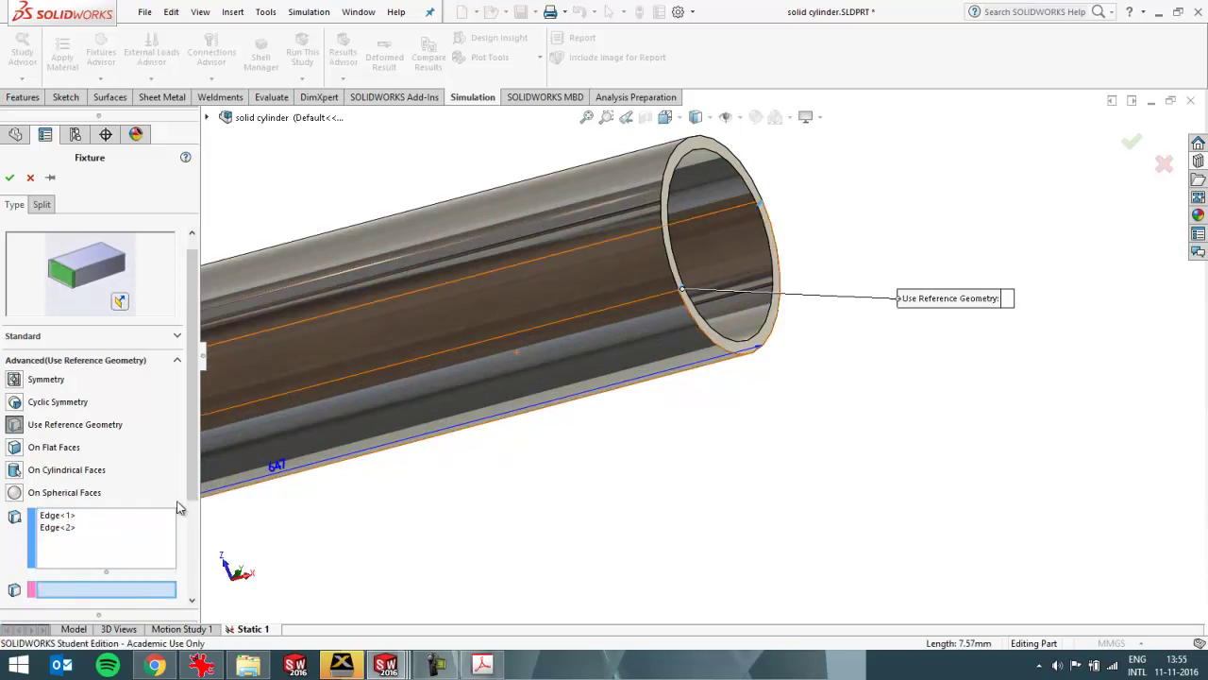
scroll(179, 507, "down", 3)
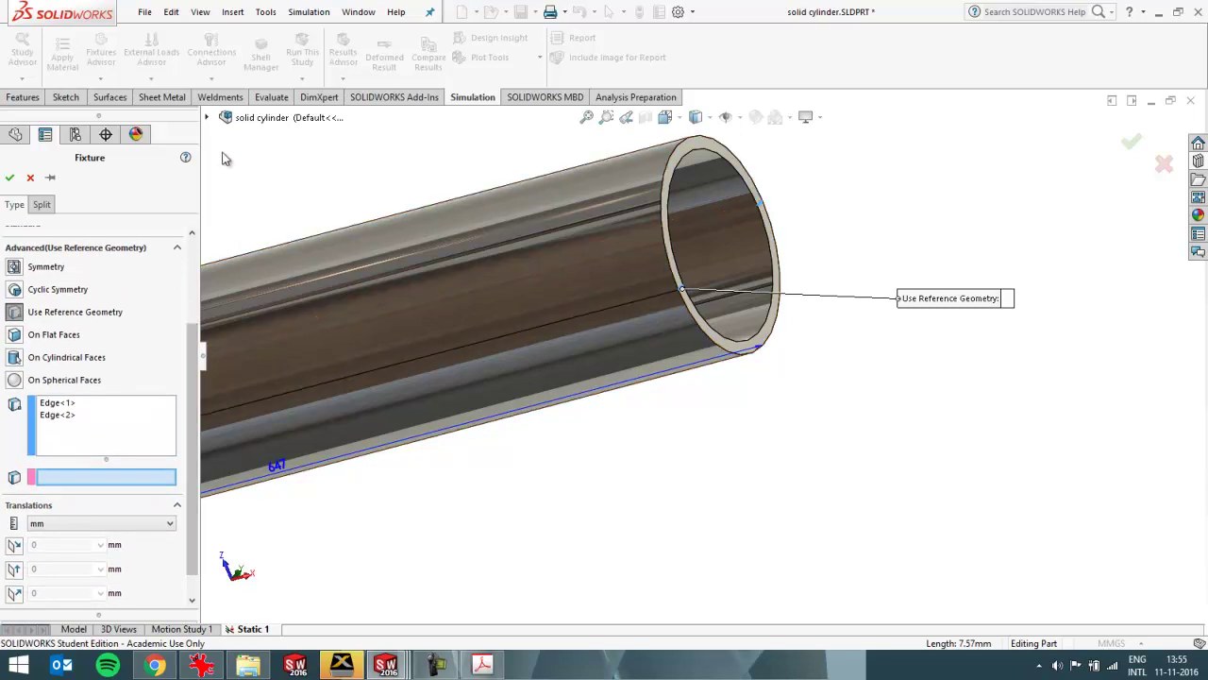
Step: Reference the Top Plane, hold Normal to Plane at 0 mm, and create Reference Geometry-2
left_click(208, 117)
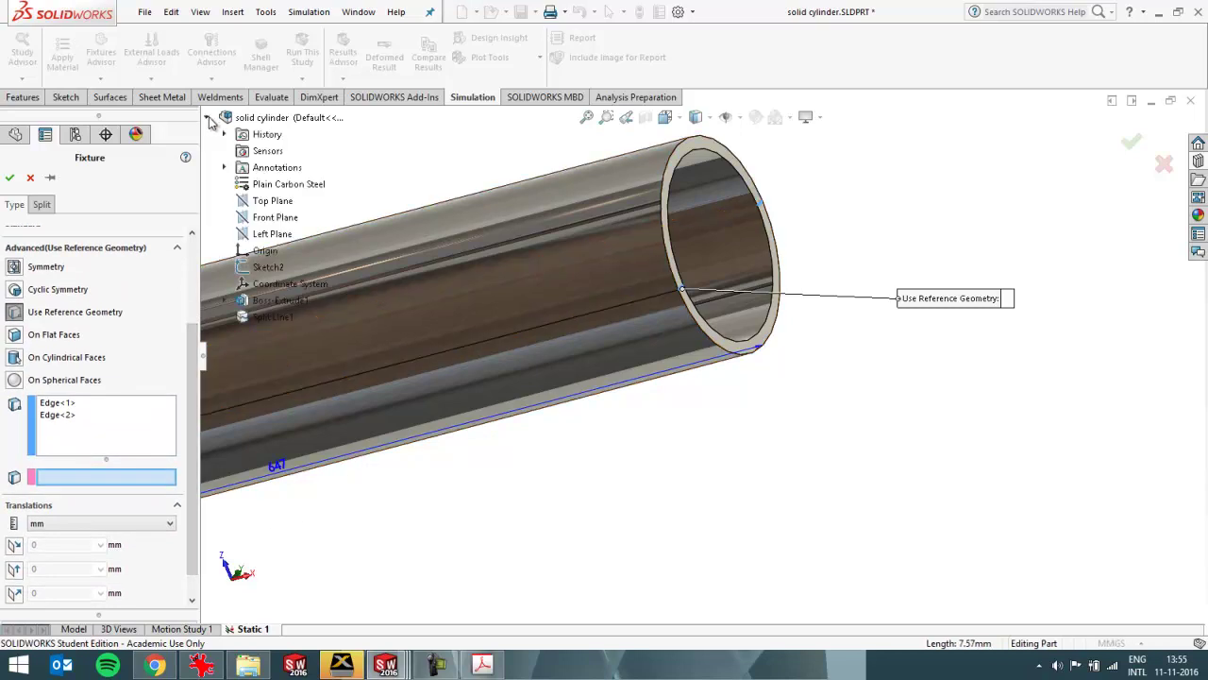
left_click(273, 200)
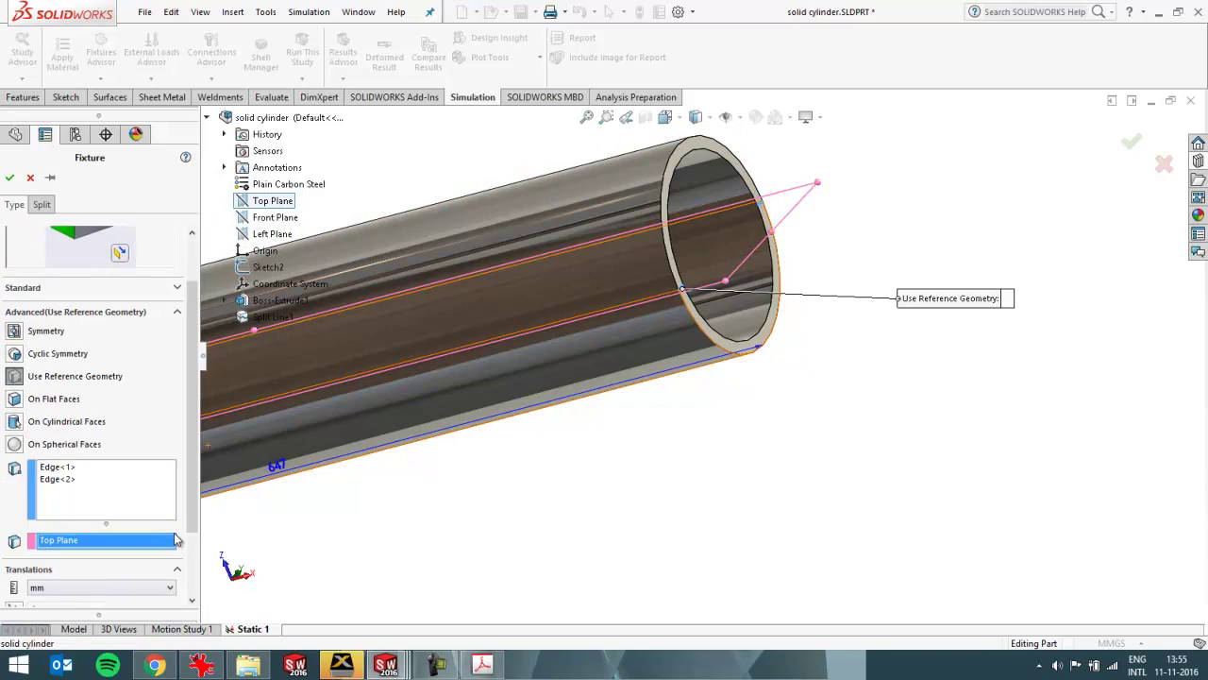
scroll(164, 535, "down", 3)
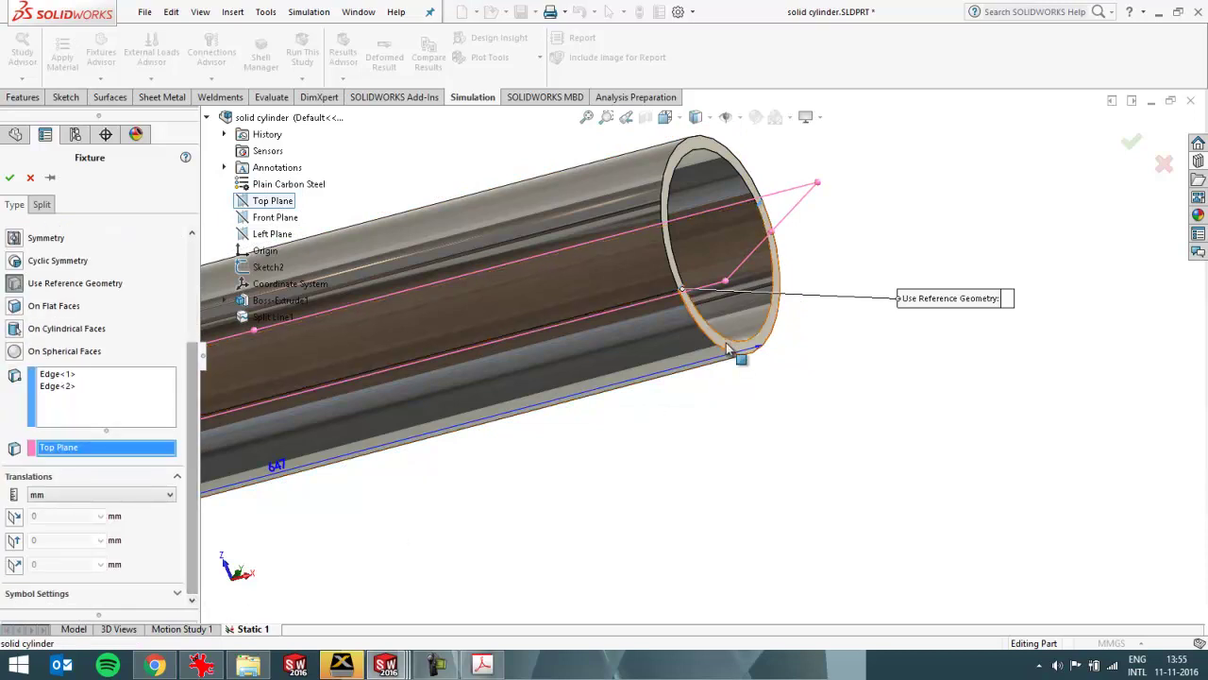
left_click(15, 565)
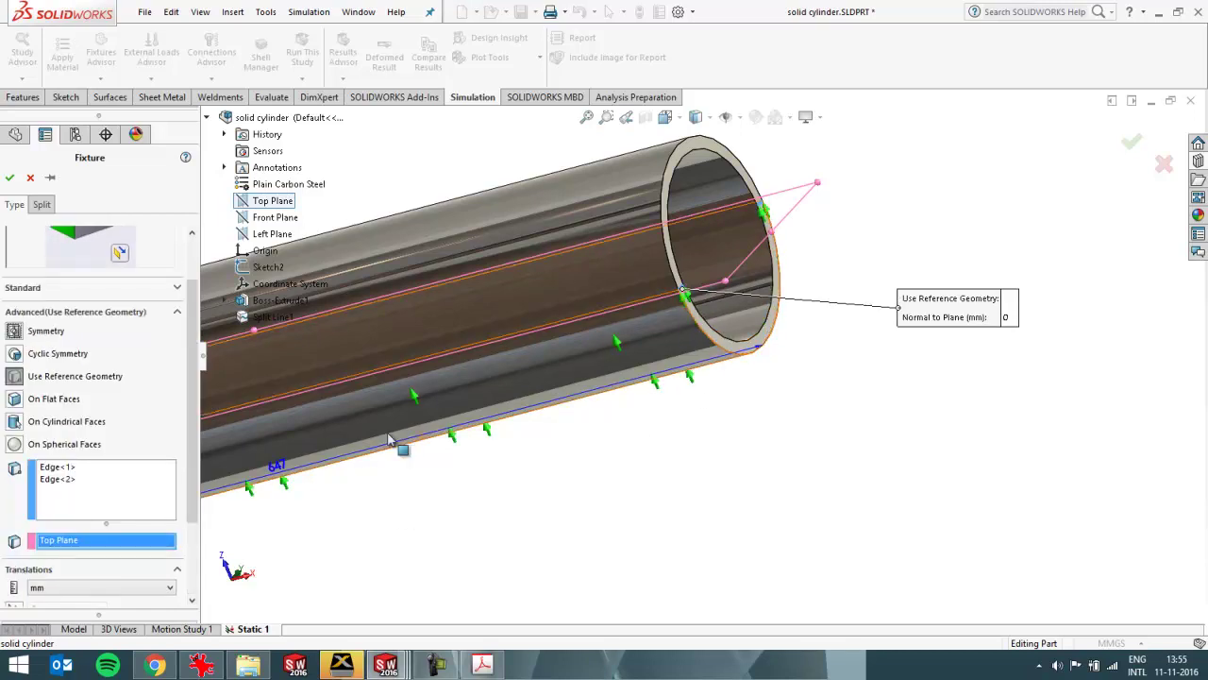
left_click(10, 178)
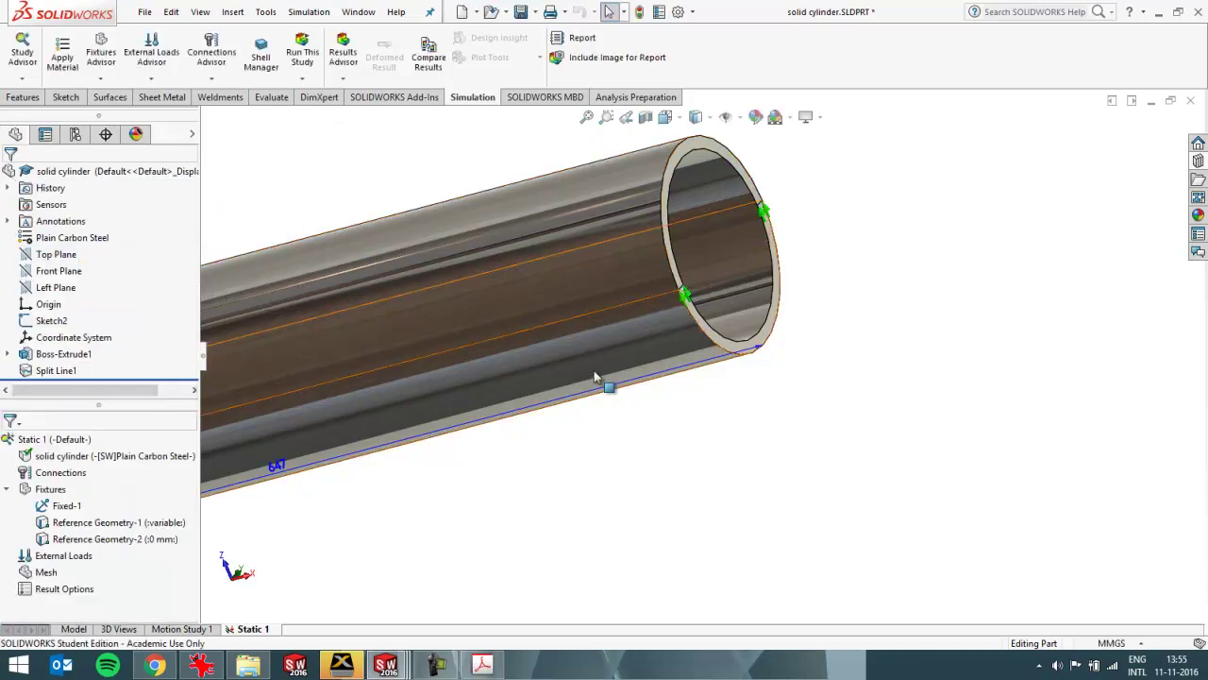
scroll(687, 331, "up", 5)
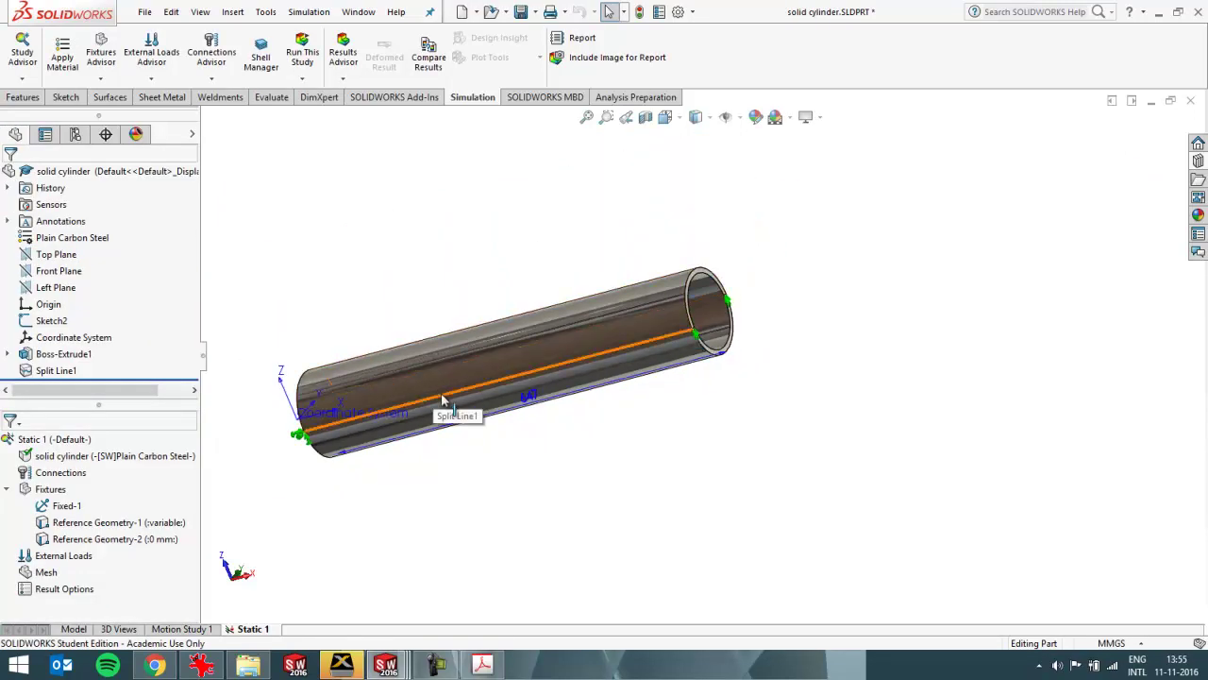
middle_click_drag(444, 406, 466, 373)
scroll(465, 373, "down", 5)
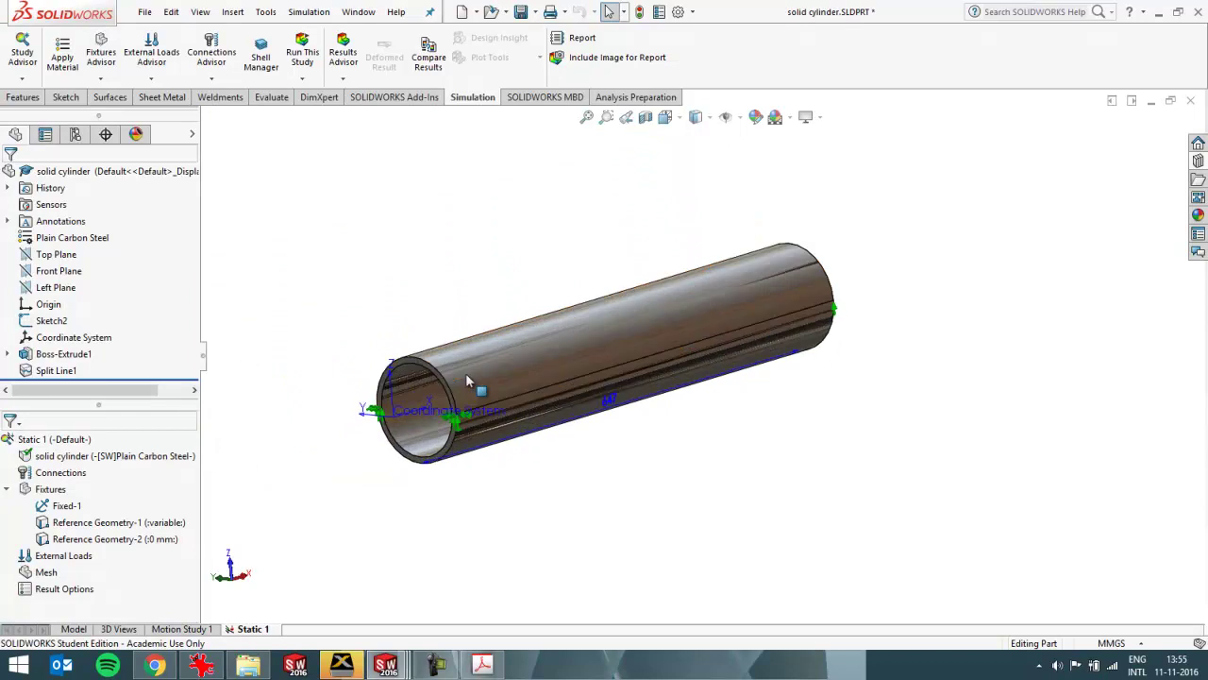
middle_click_drag(559, 474, 542, 477)
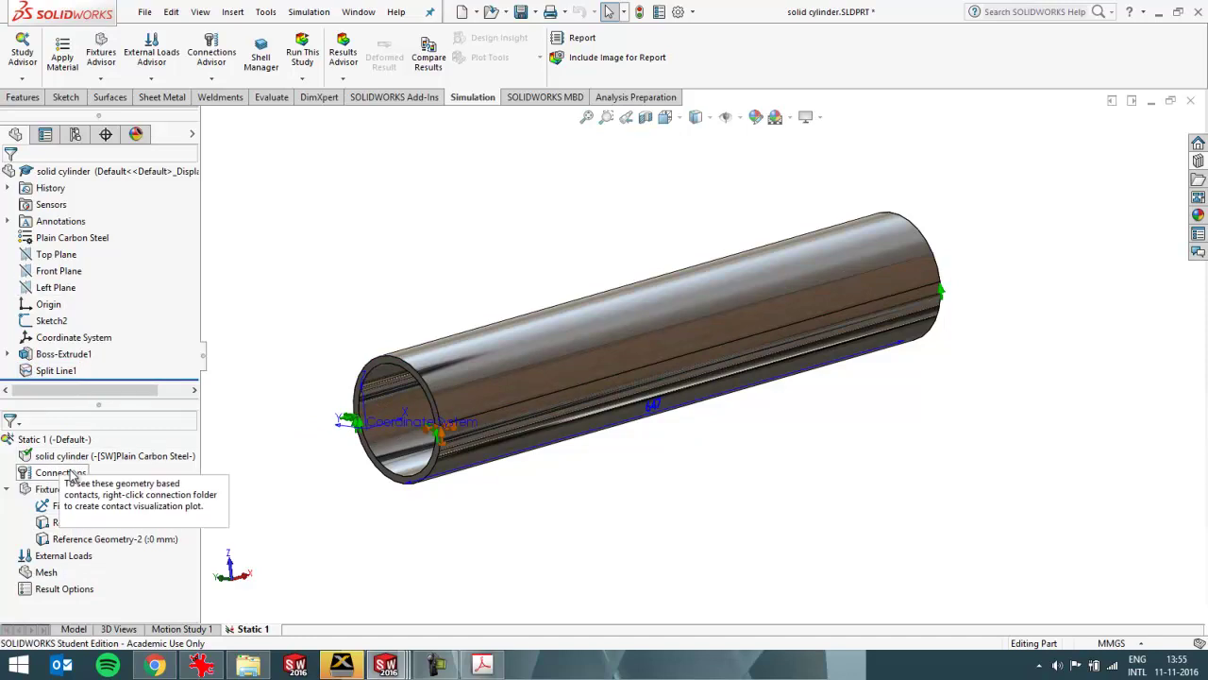
Step: Apply a 200 N total force on both split faces, normal to Top Plane and reversed downward
right_click(71, 557)
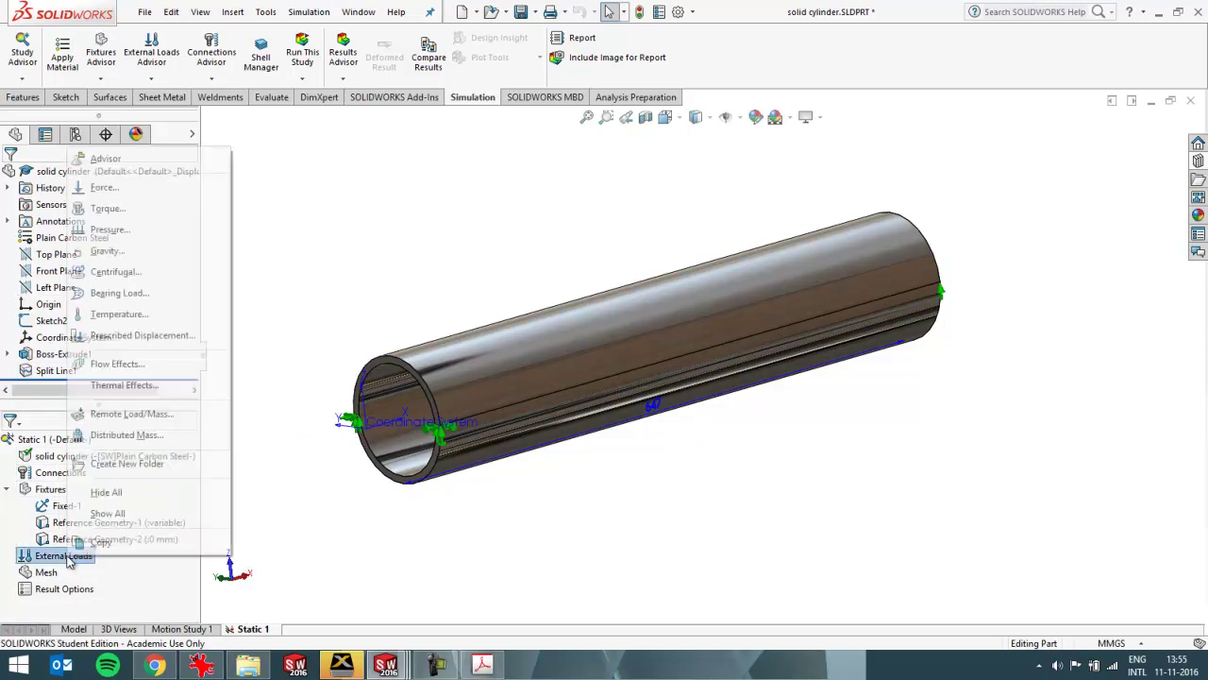
left_click(98, 189)
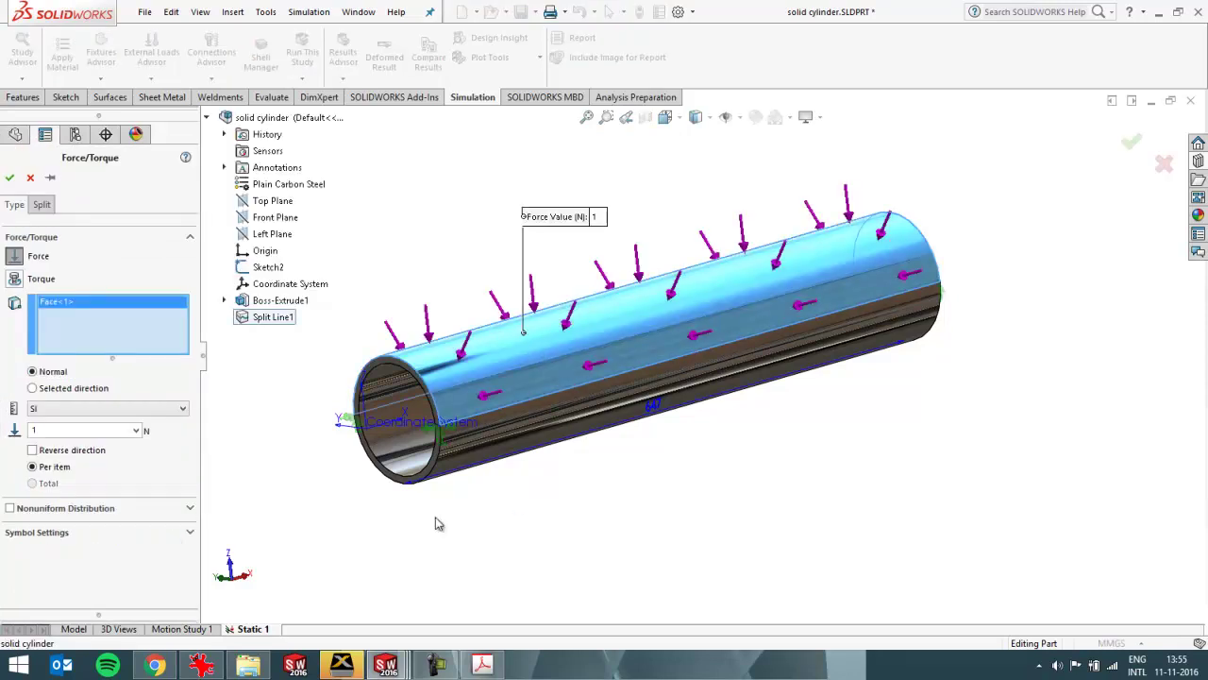
middle_click_drag(437, 524, 472, 418)
left_click(472, 418)
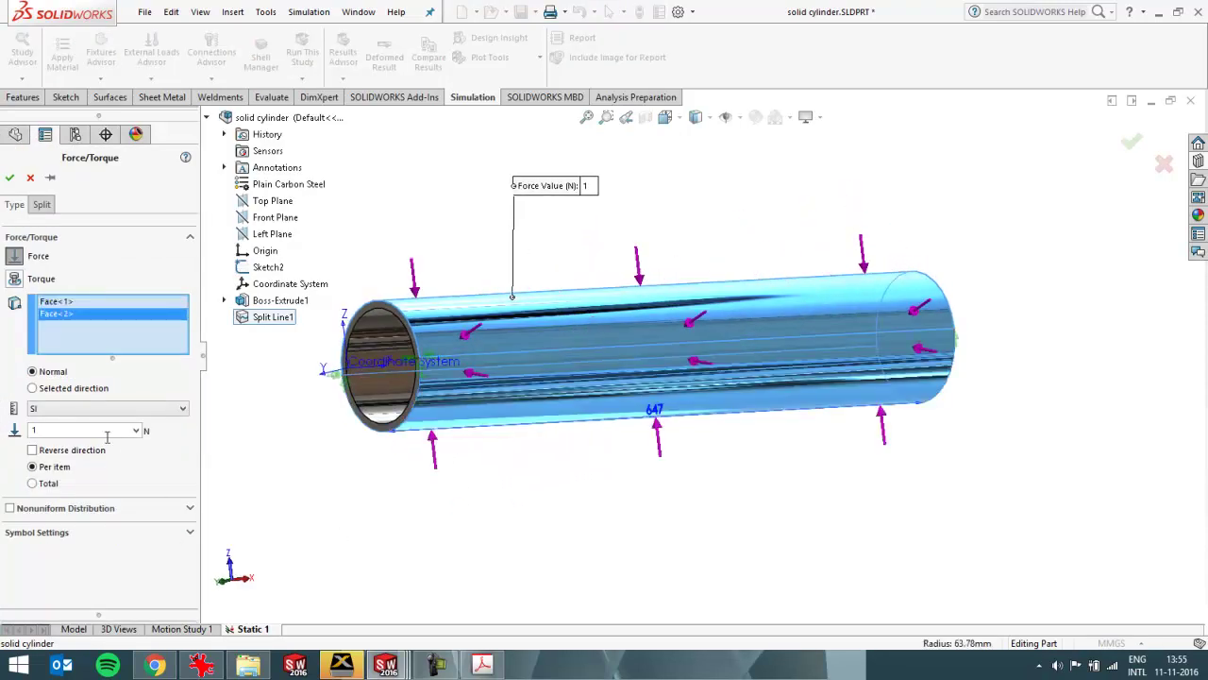
left_click(86, 390)
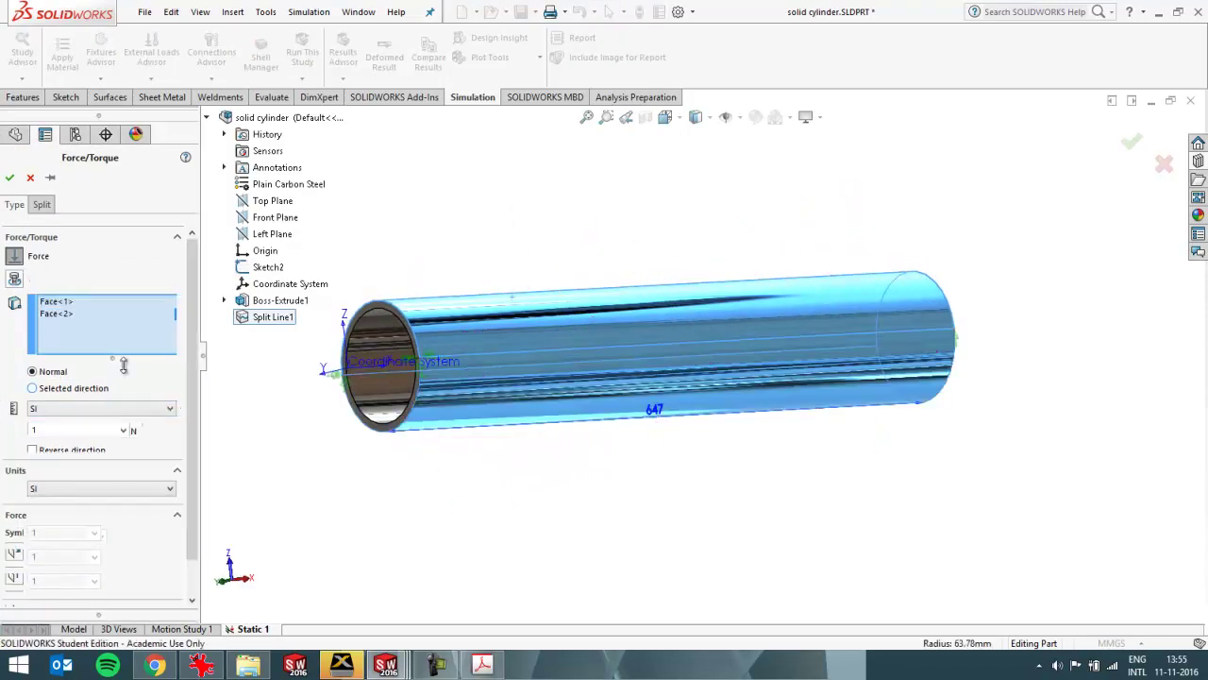
left_click(273, 202)
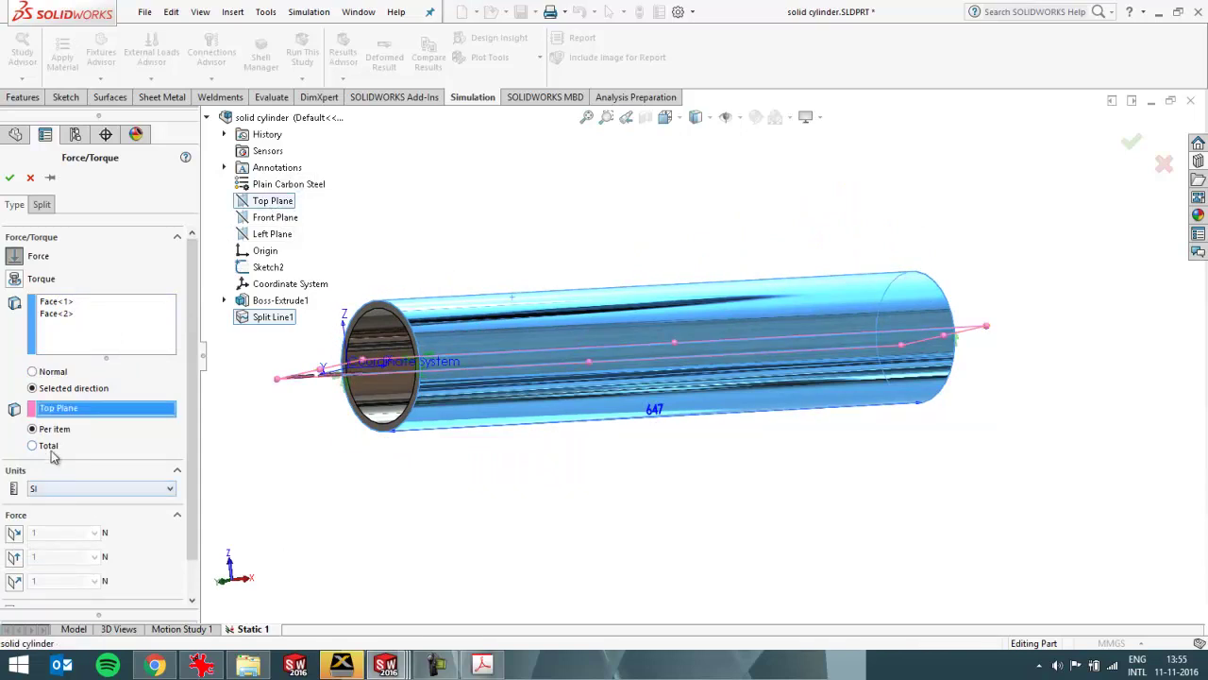
left_click(14, 580)
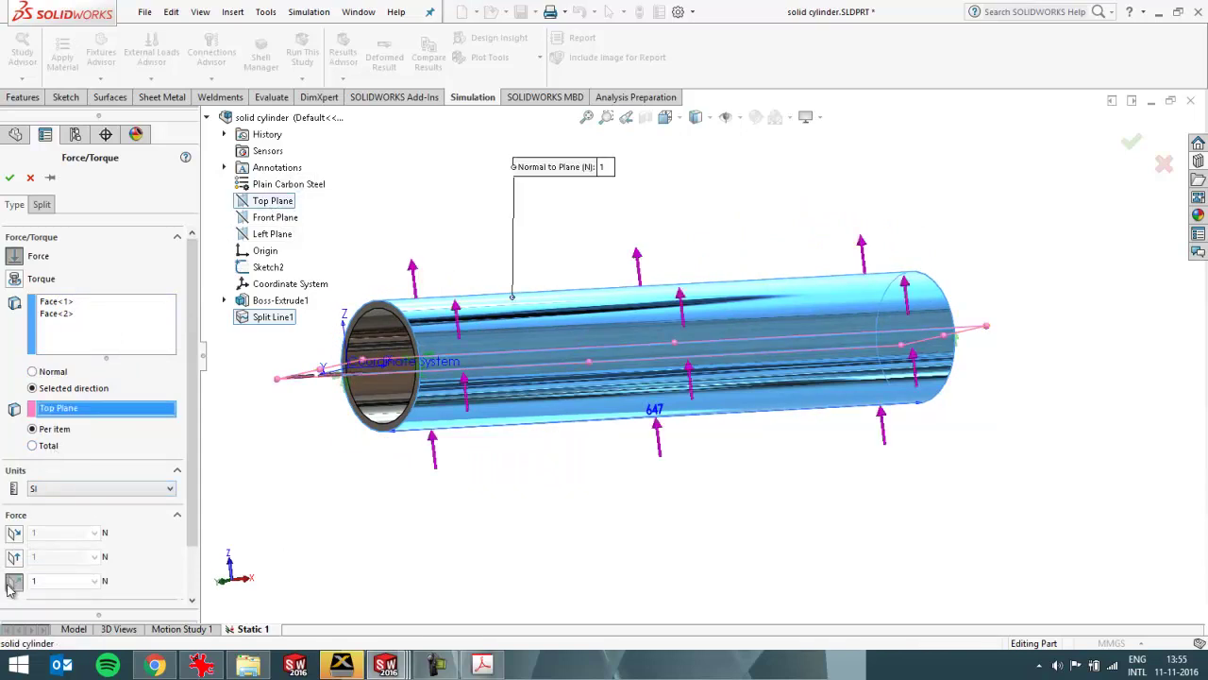
left_click(53, 581)
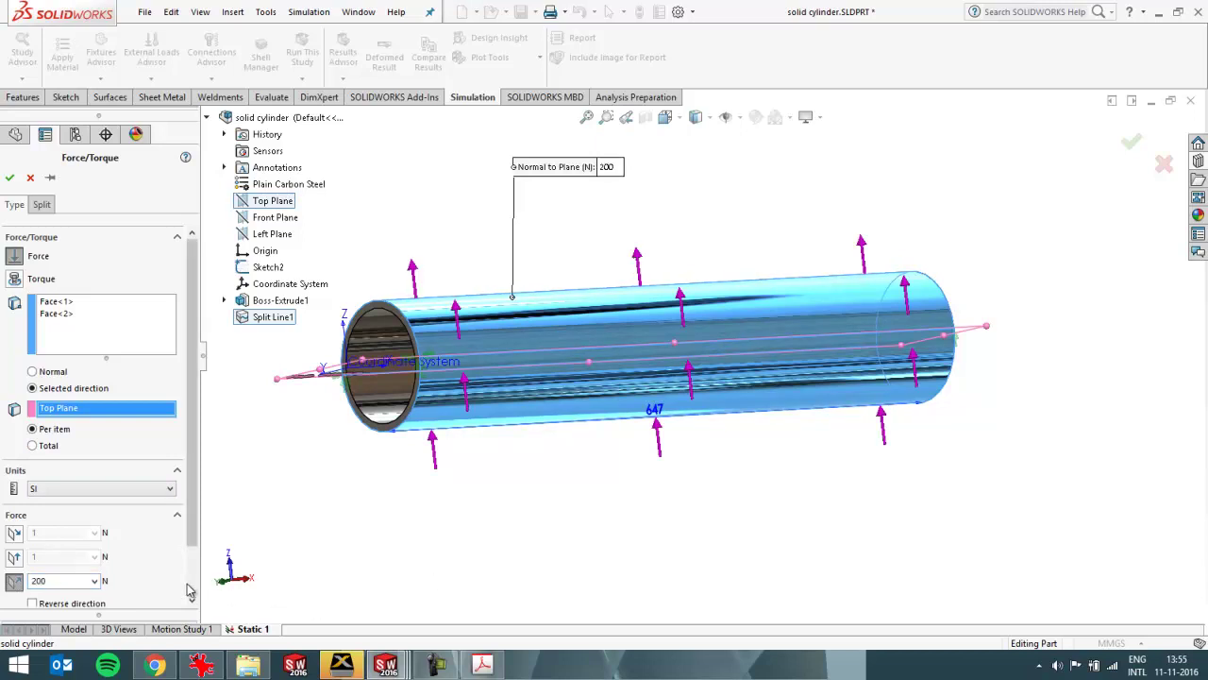
left_click(32, 604)
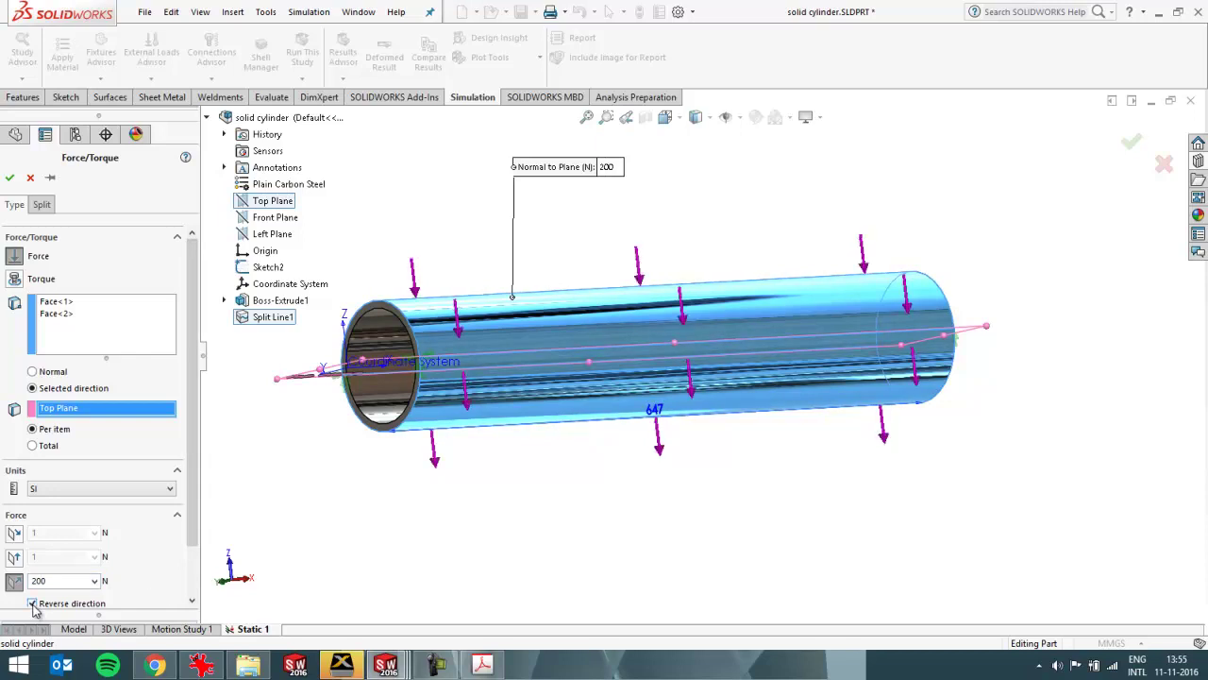
left_click(48, 447)
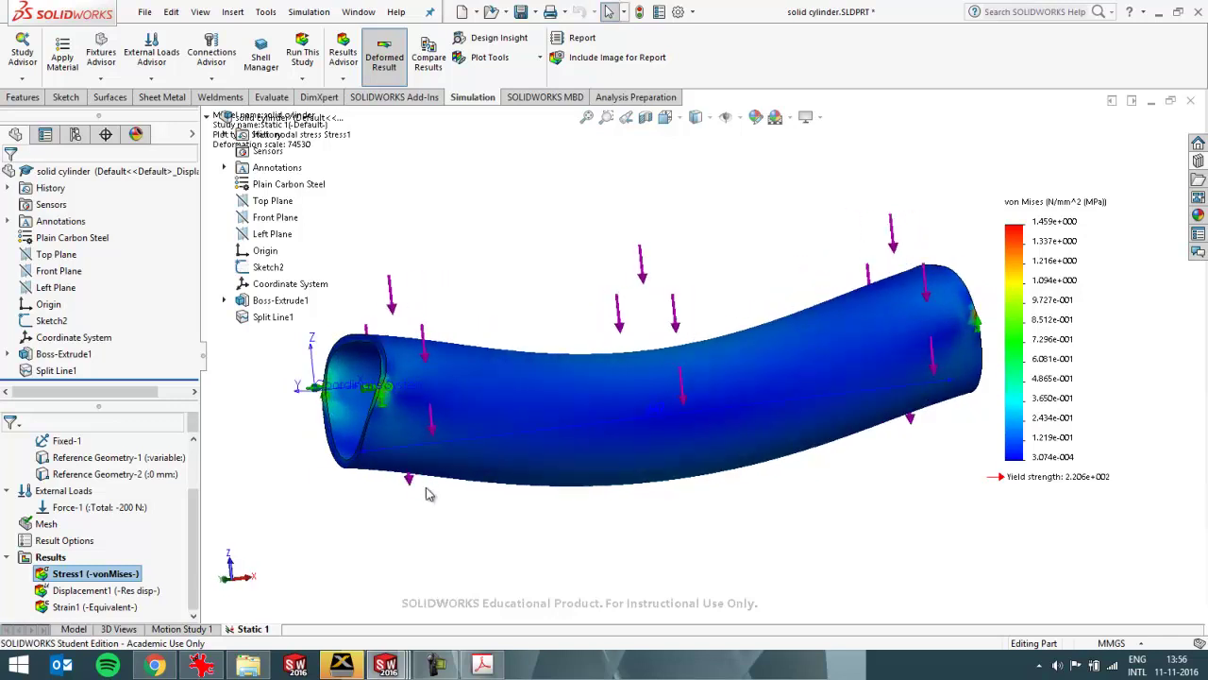
Step: Show Displacement1 and change its deformed shape to true scale
double_click(123, 591)
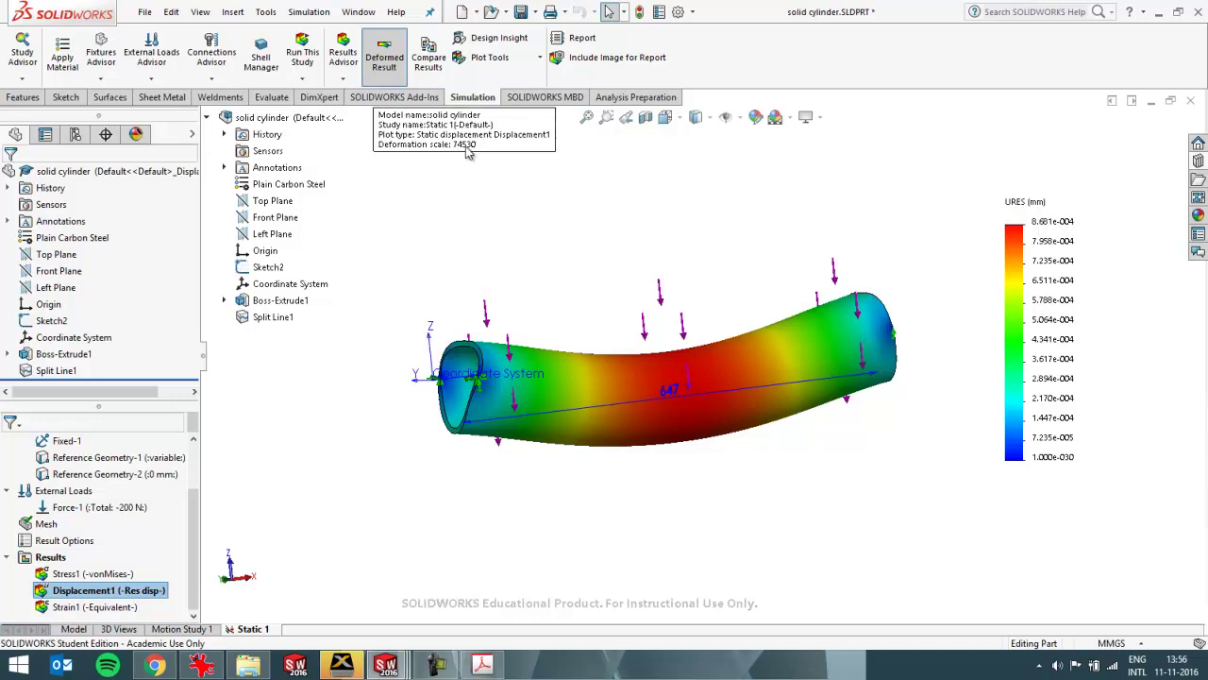
right_click(133, 595)
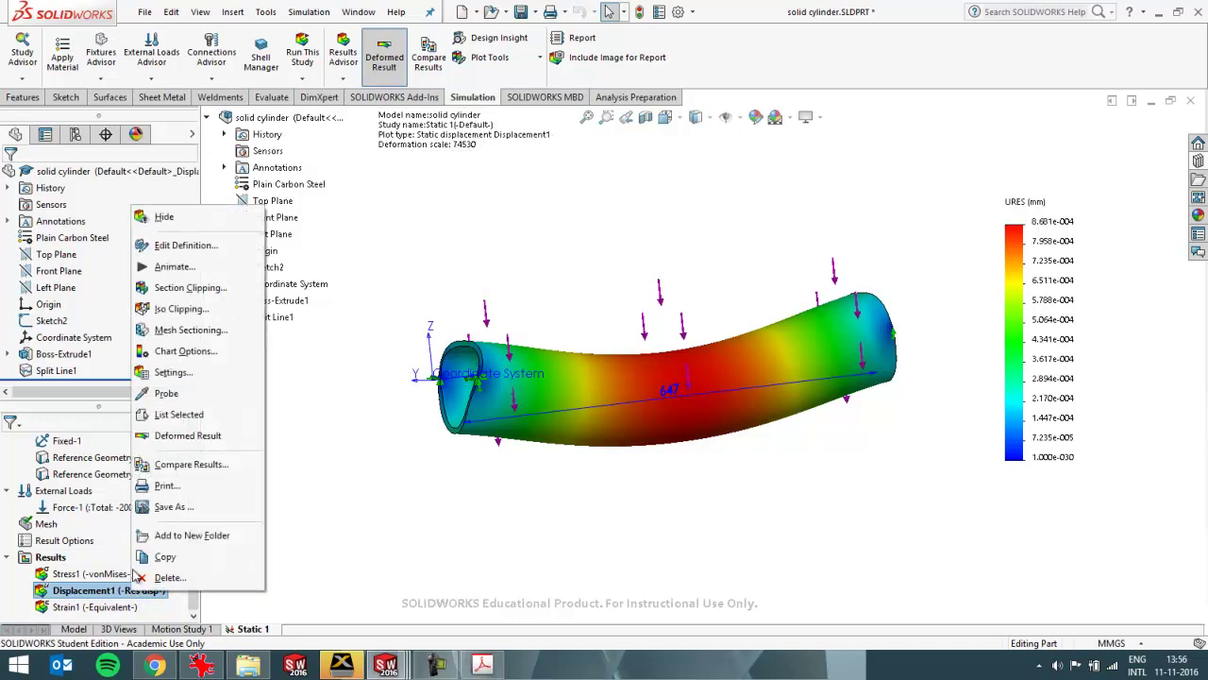
left_click(168, 247)
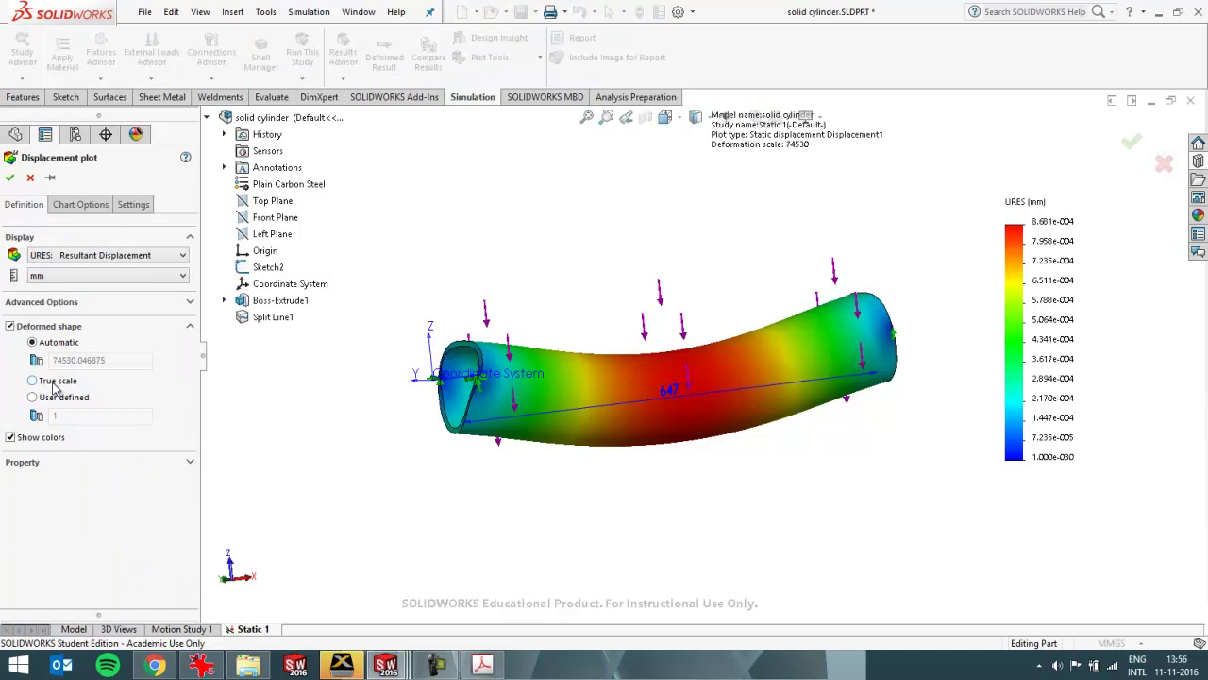
left_click(9, 178)
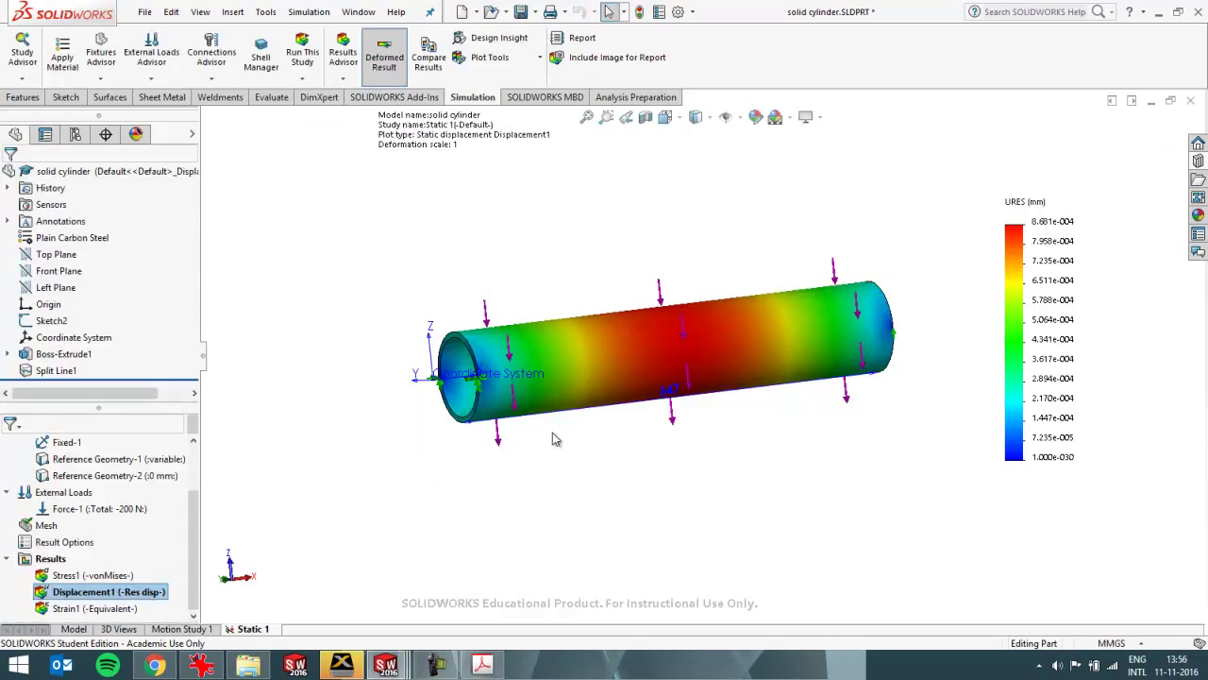